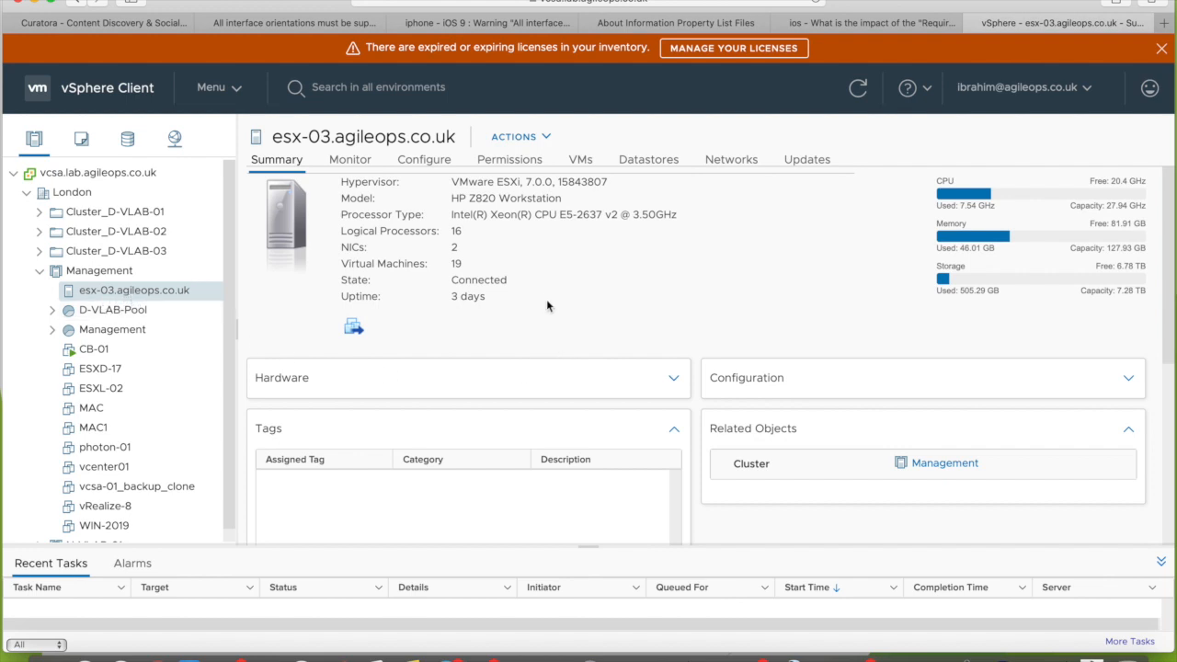
Examine the summary of host esx-03.agileops.co.uk for its hypervisor version, logical processors and memory capacity
scroll(641, 360, down, 1)
scroll(641, 359, down, 5)
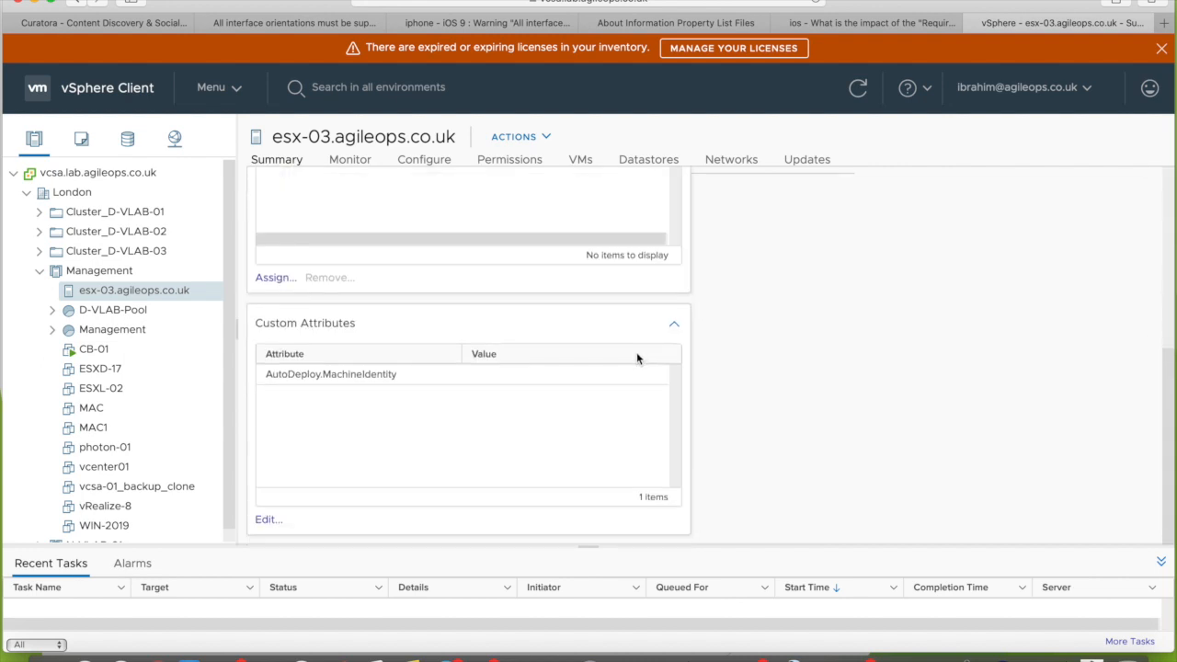
scroll(637, 358, up, 6)
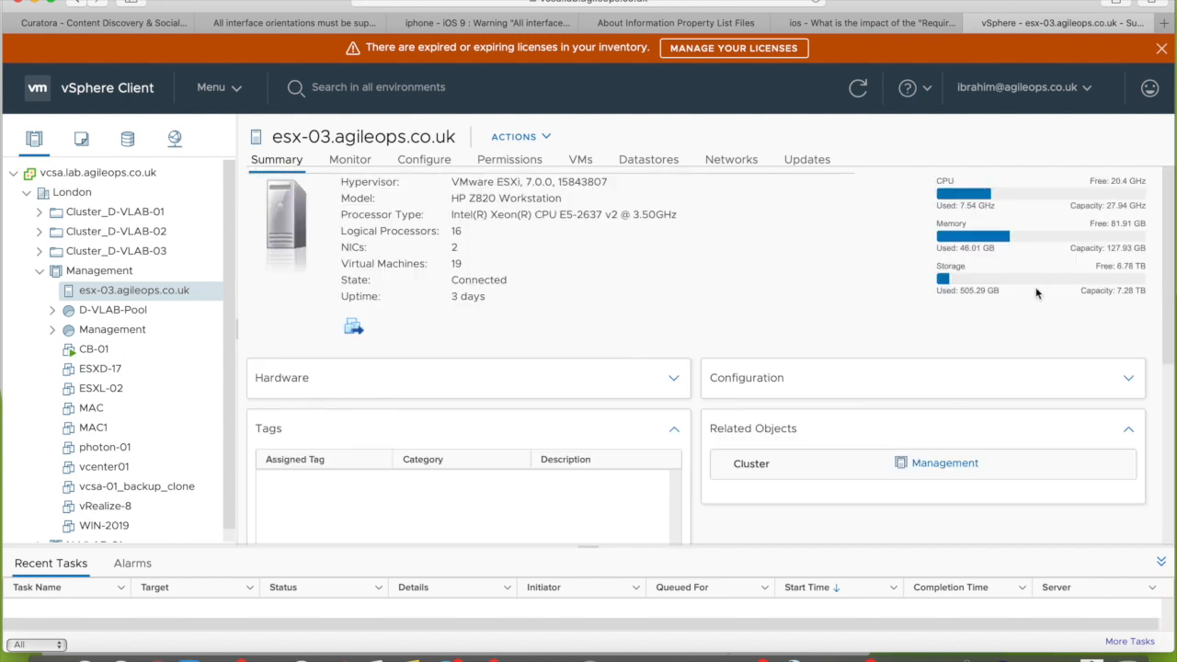
drag(461, 201, 626, 181)
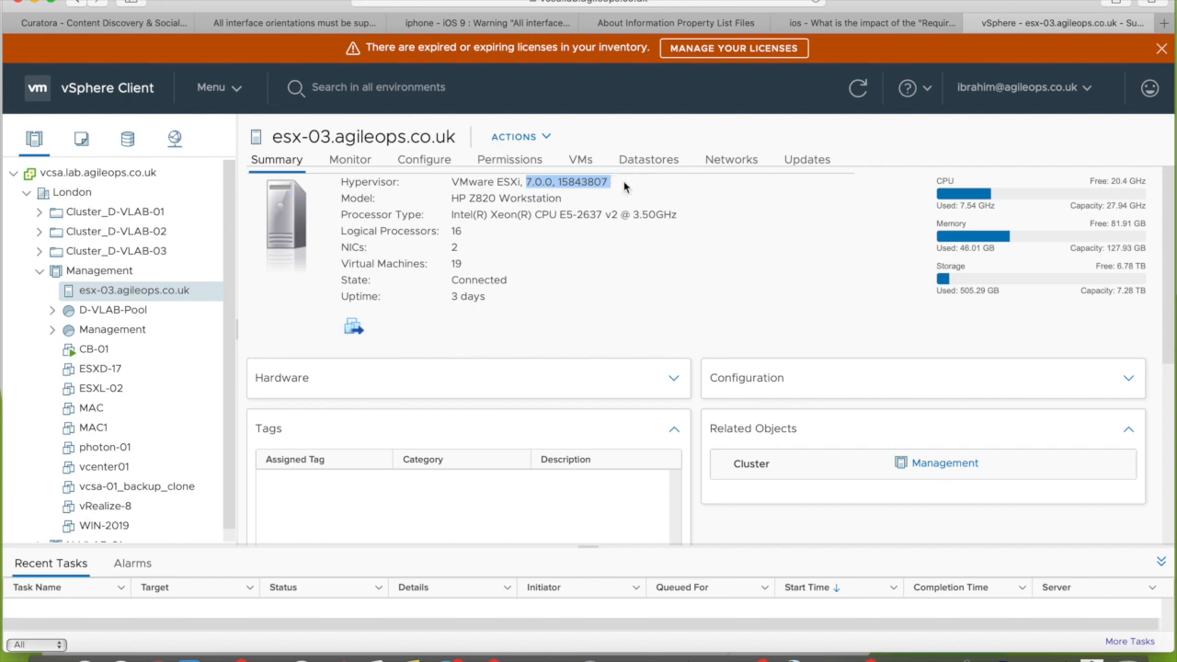
drag(452, 233, 463, 232)
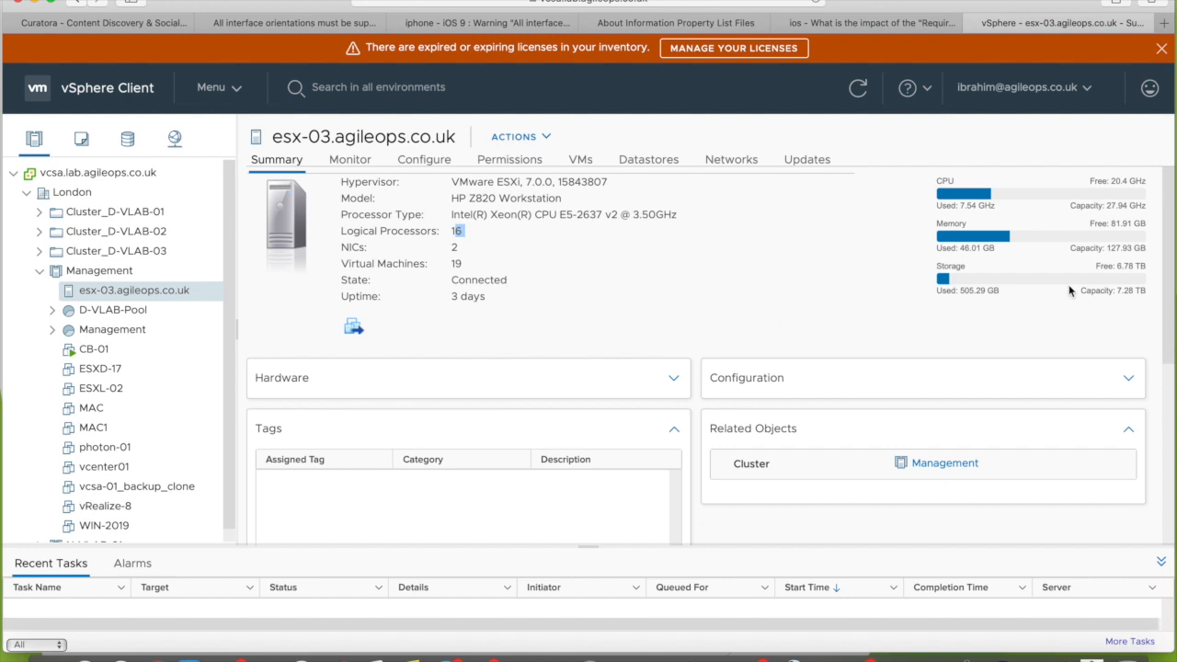
drag(1096, 247, 1142, 250)
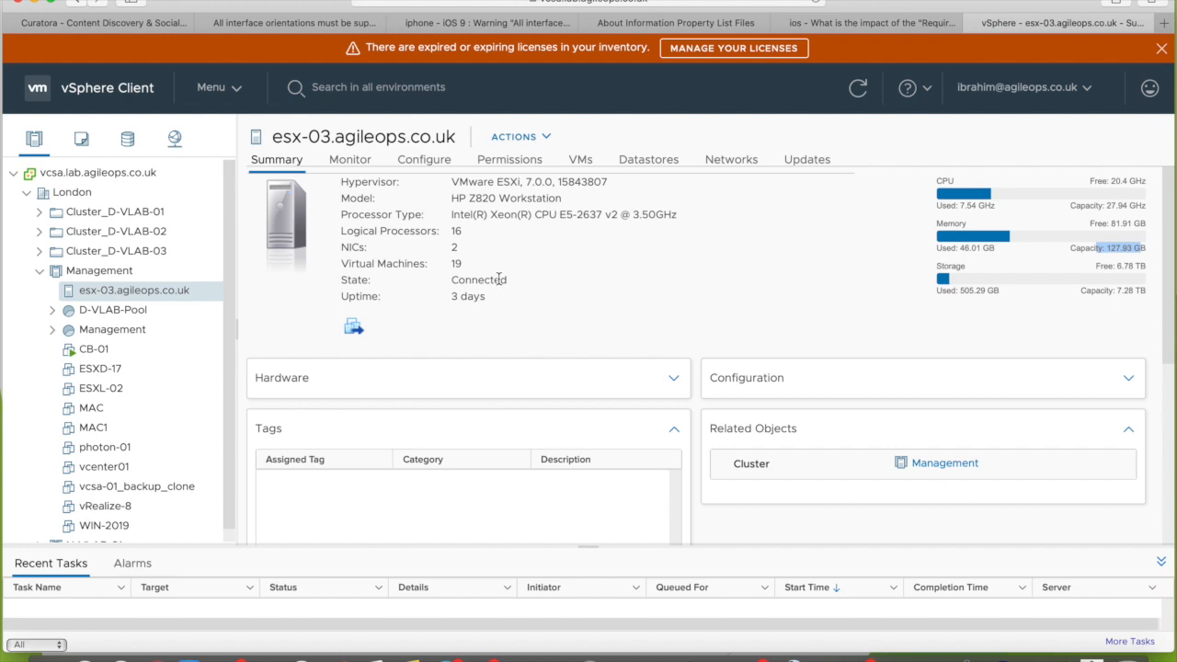
right_click(184, 295)
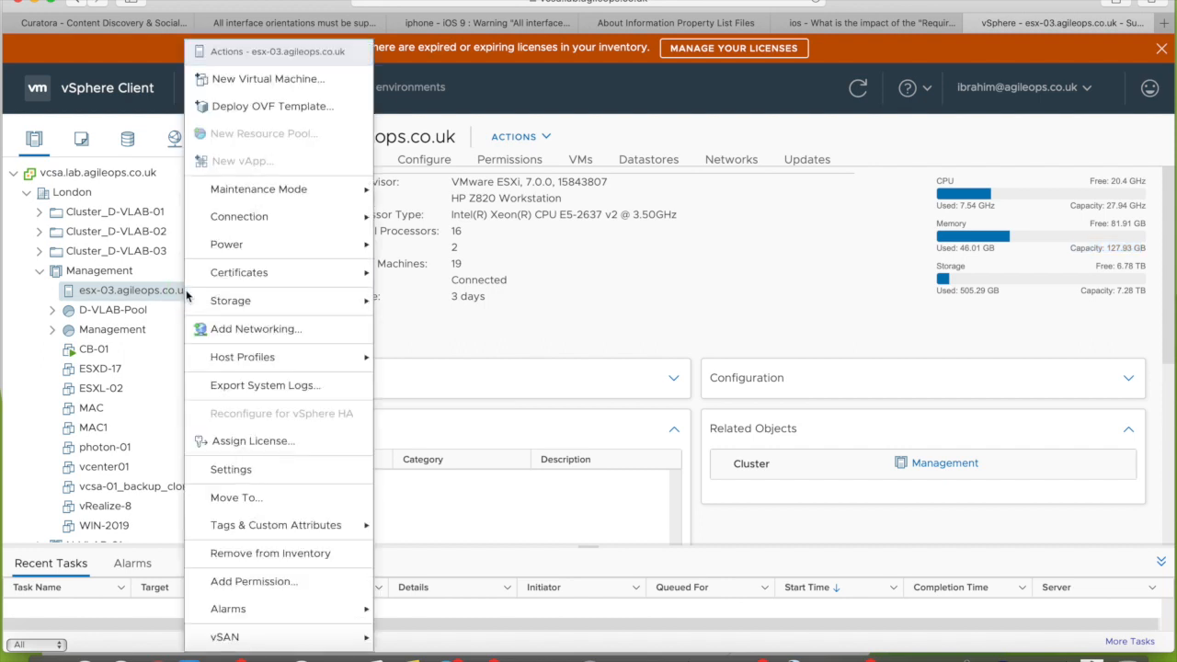
mouse_move(223, 272)
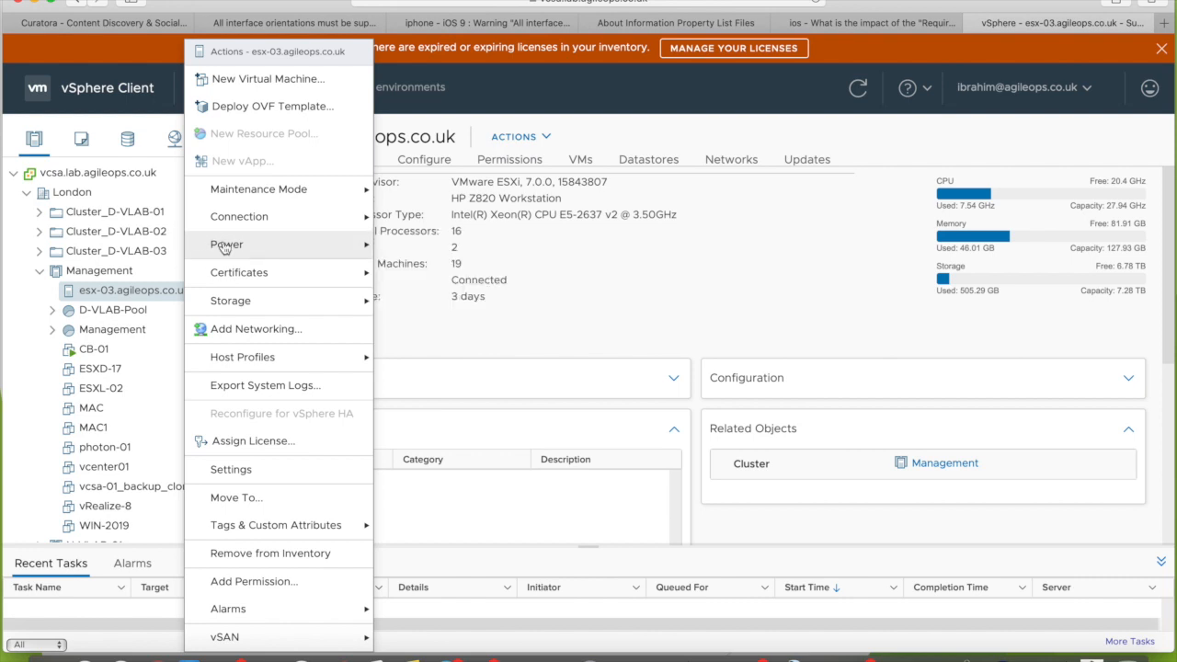
mouse_move(313, 254)
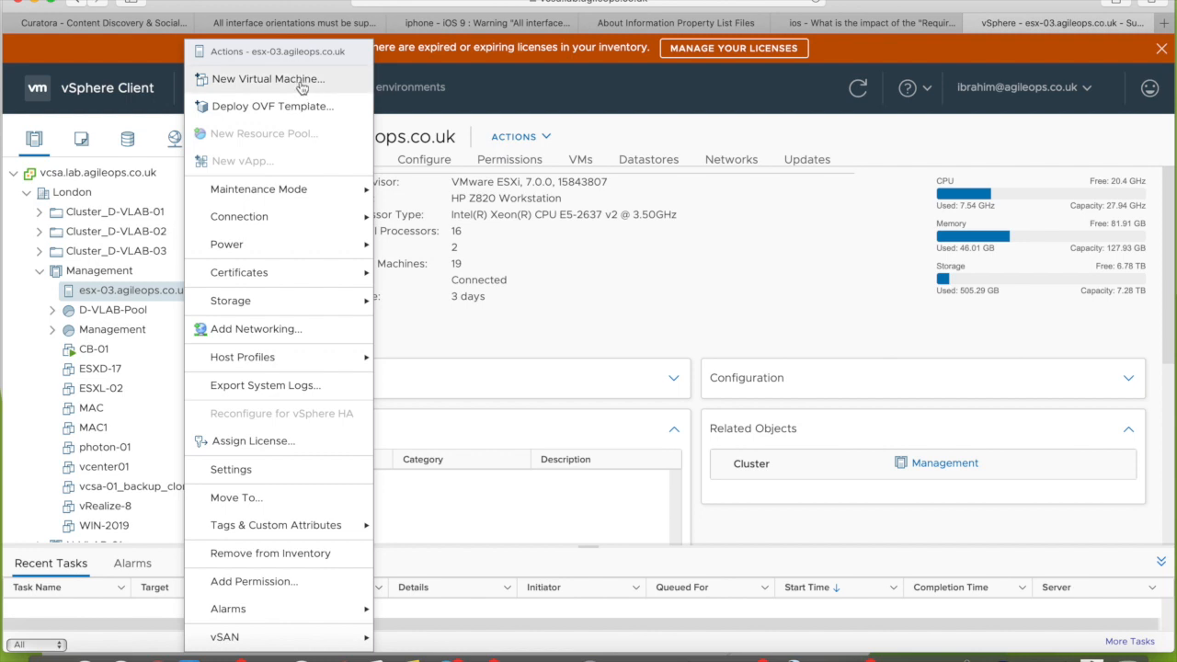
click(521, 331)
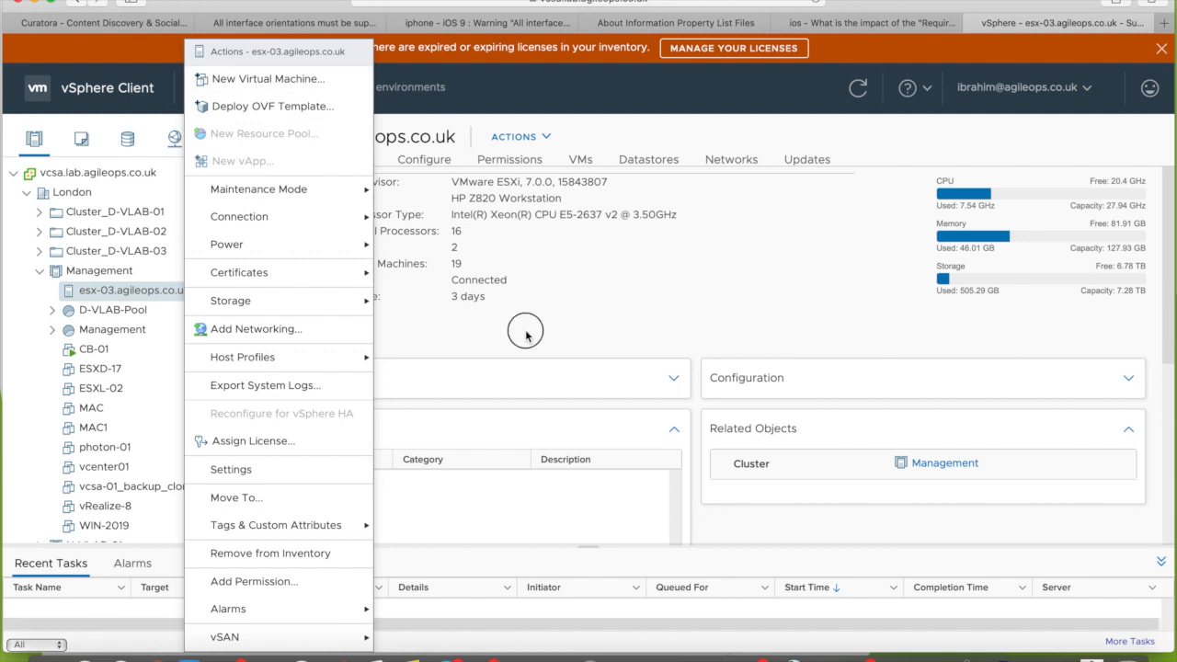
Start a new virtual machine on host esx-03.agileops.co.uk with the creation type "Create a new virtual machine"
right_click(177, 295)
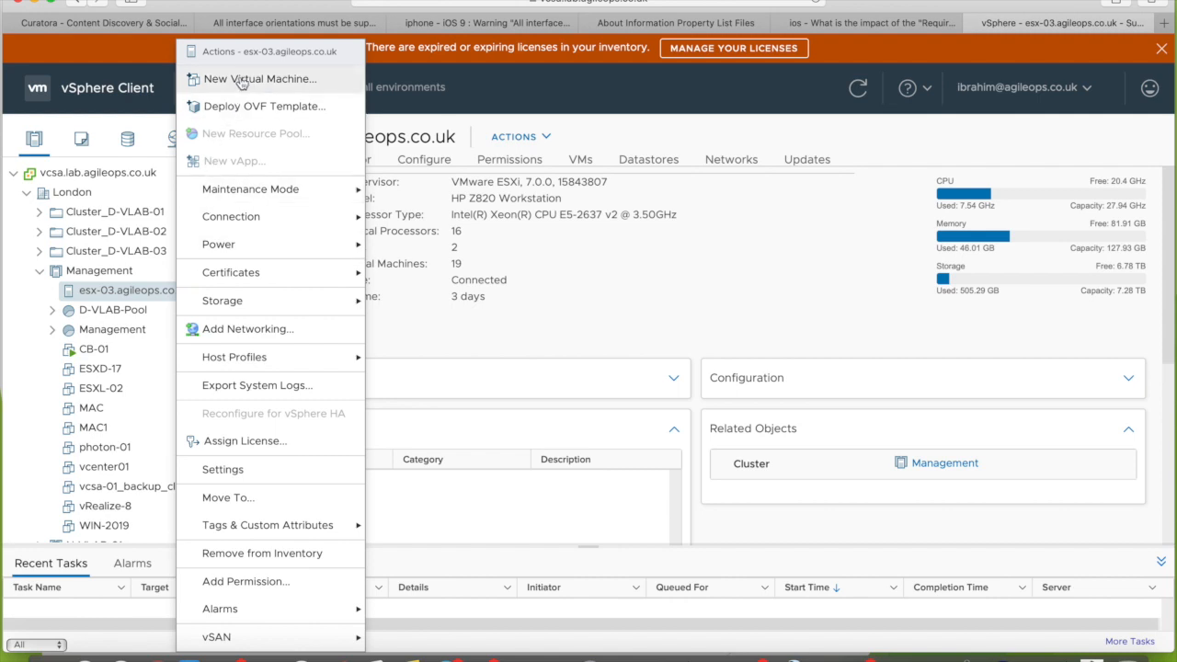
right_click(147, 296)
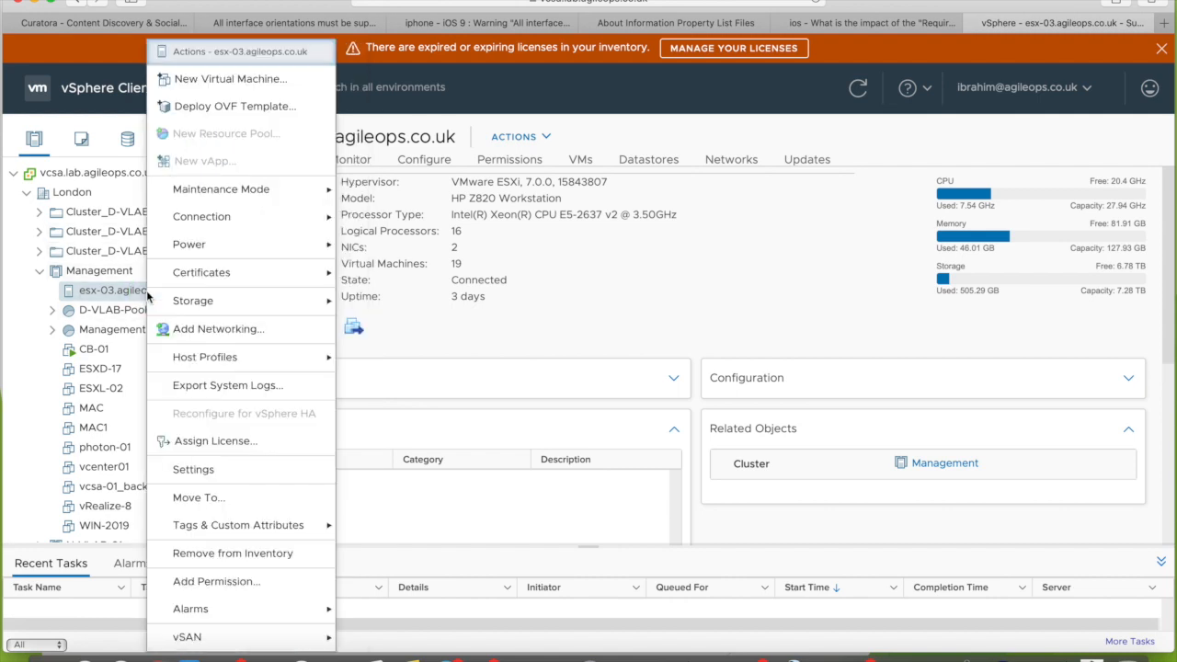
click(230, 79)
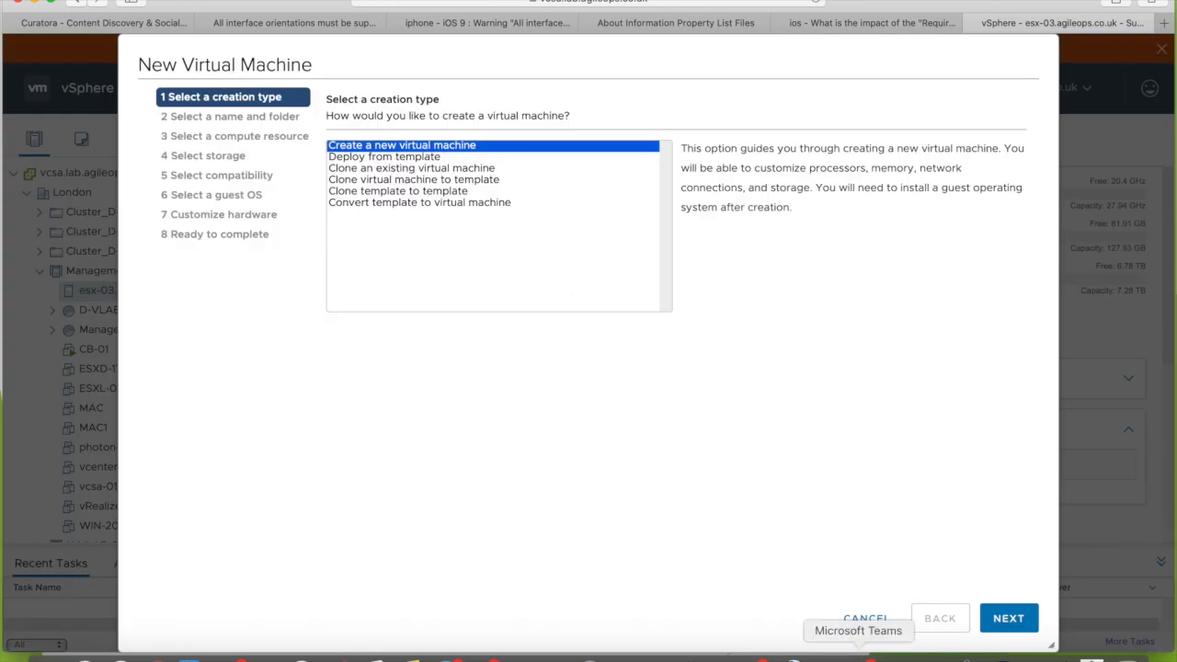
click(1009, 619)
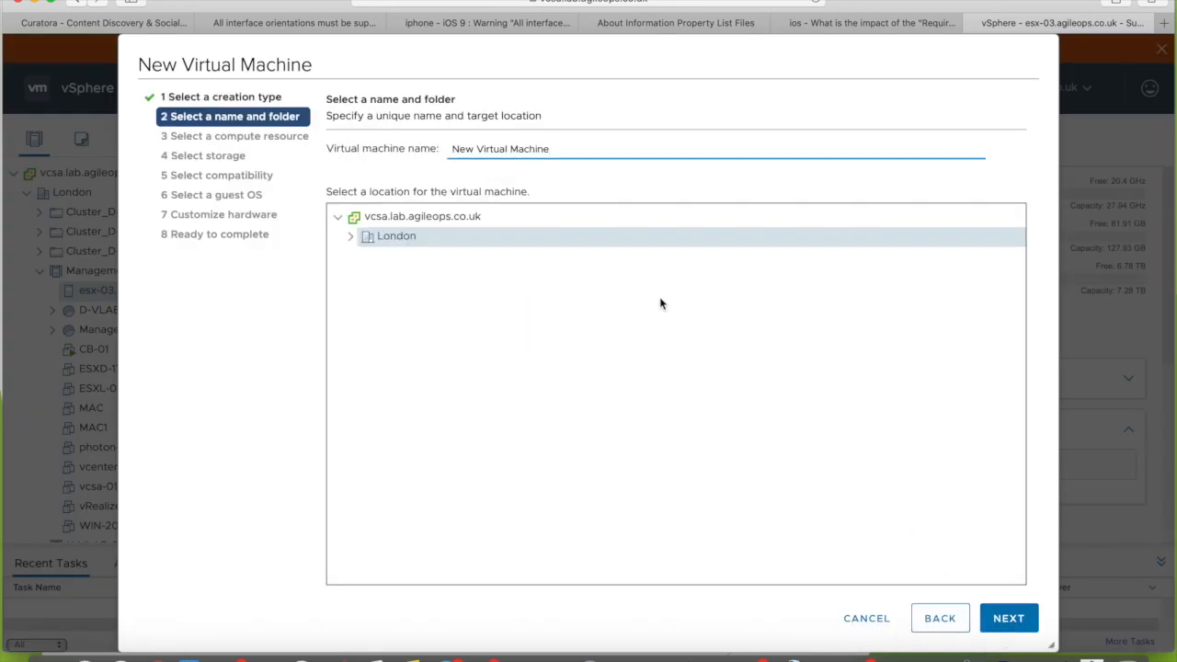
Name the virtual machine Win10-Test and place it in London's "Discovered virtual machine" folder
drag(563, 149, 432, 136)
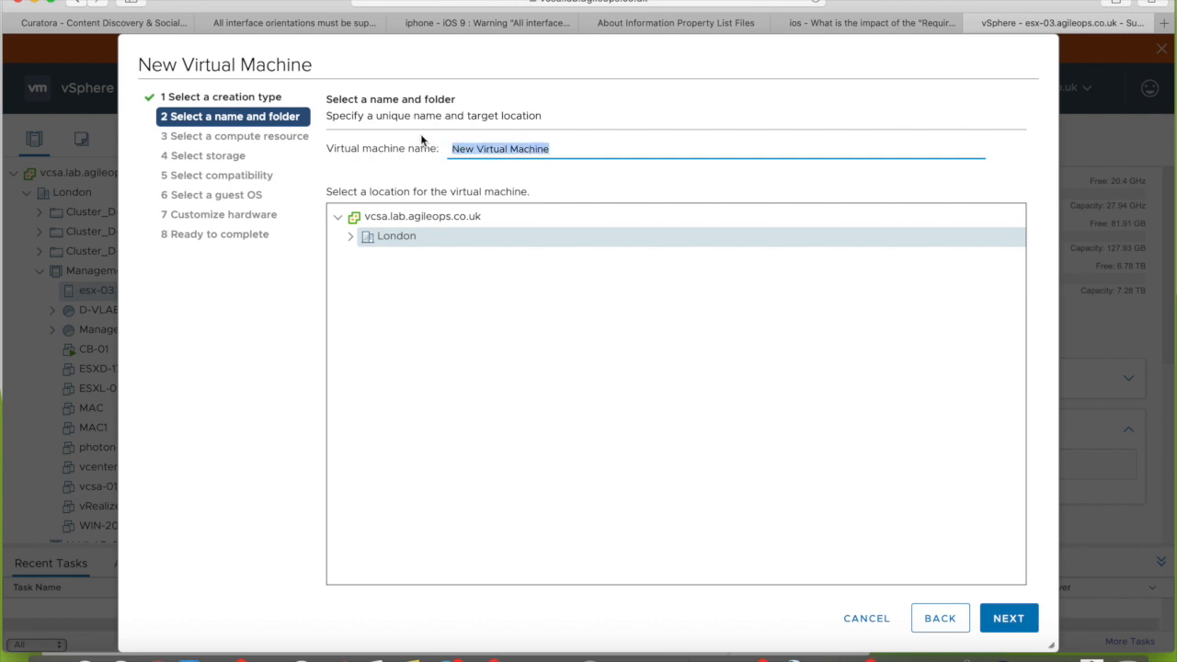
text(Win10-Test)
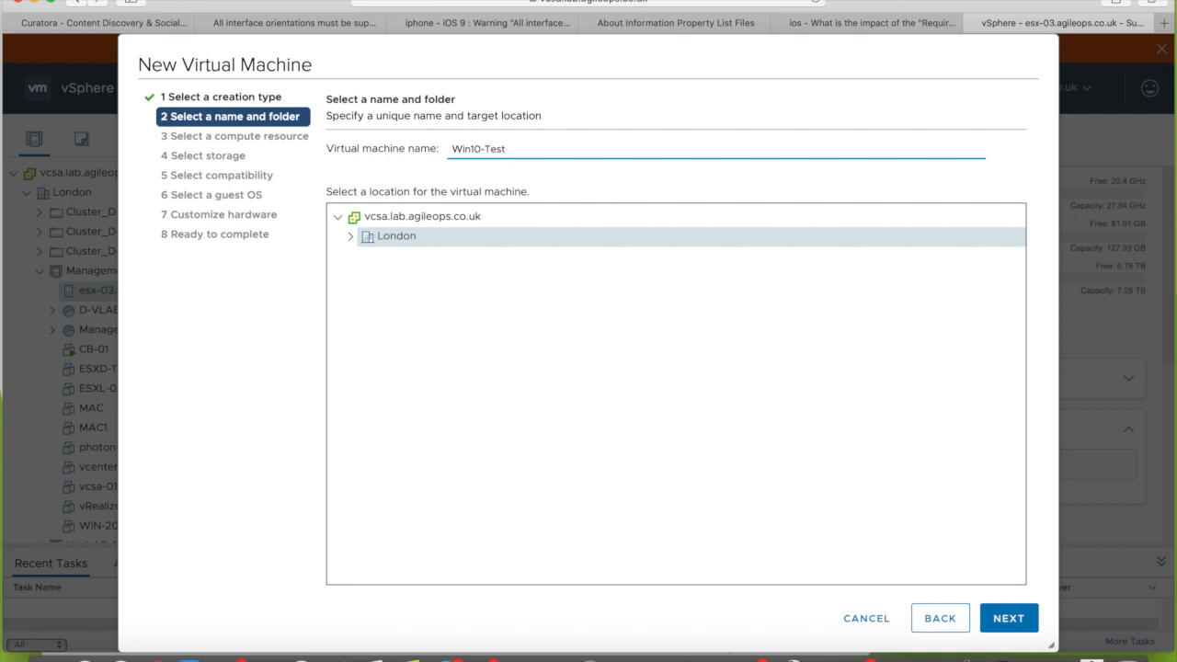
click(350, 236)
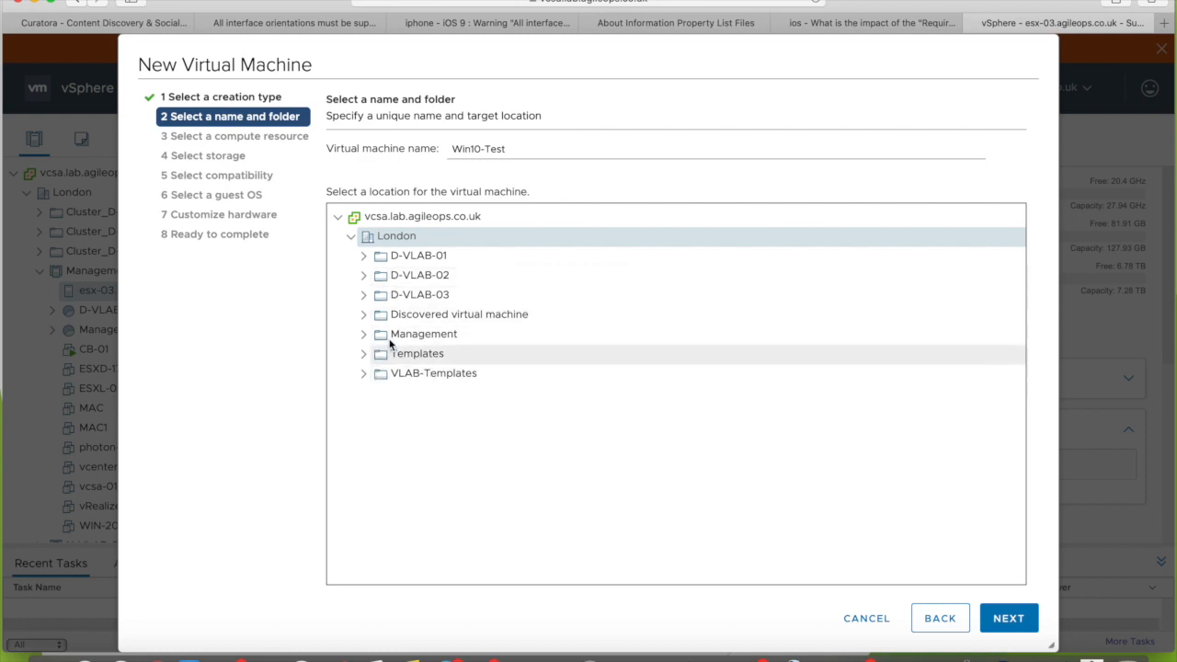
click(414, 315)
click(1009, 627)
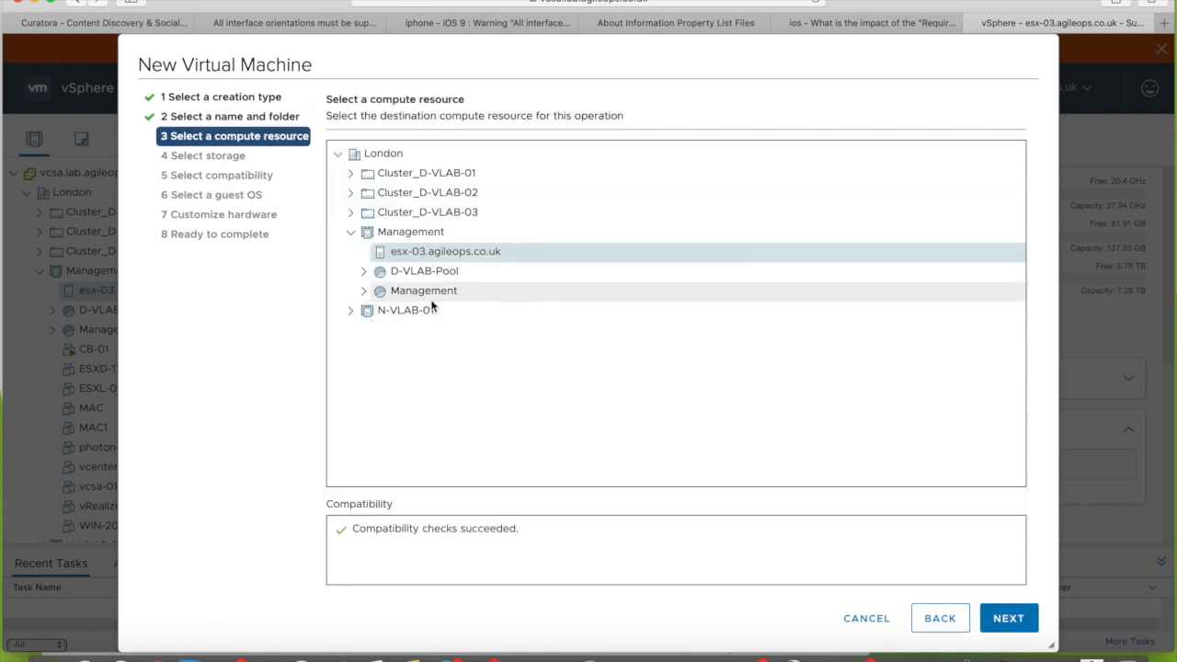
Accept esx-03.agileops.co.uk as the compute resource and choose datastore ESX03-DS-01 for the virtual machine's storage
click(1017, 625)
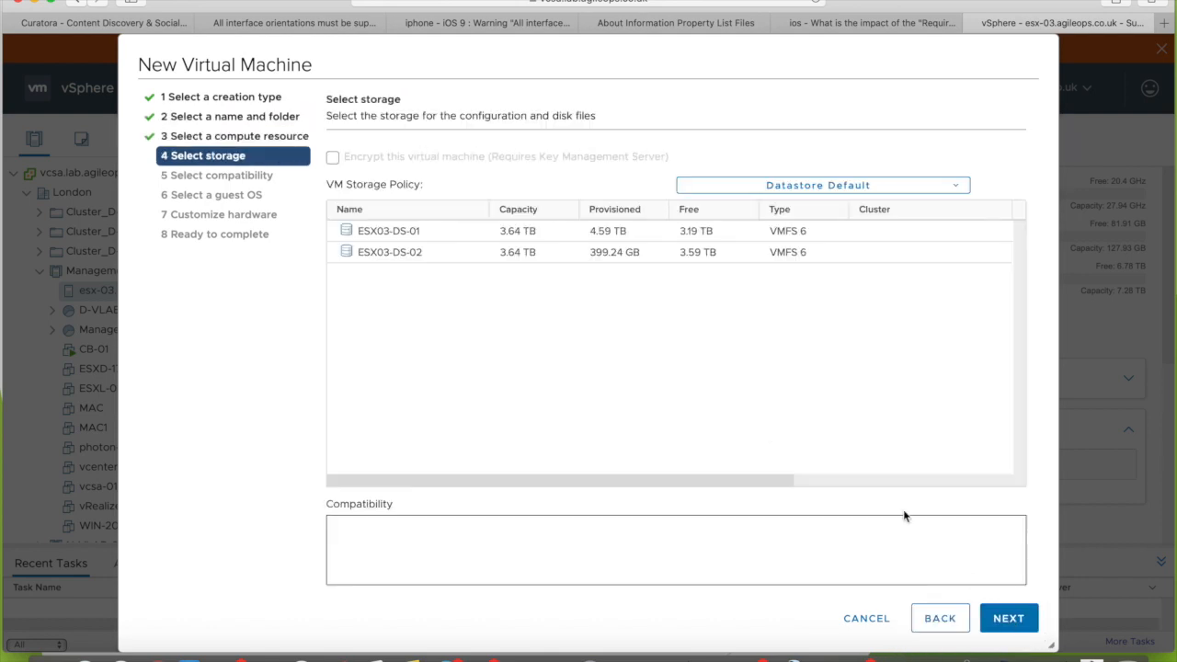
click(963, 615)
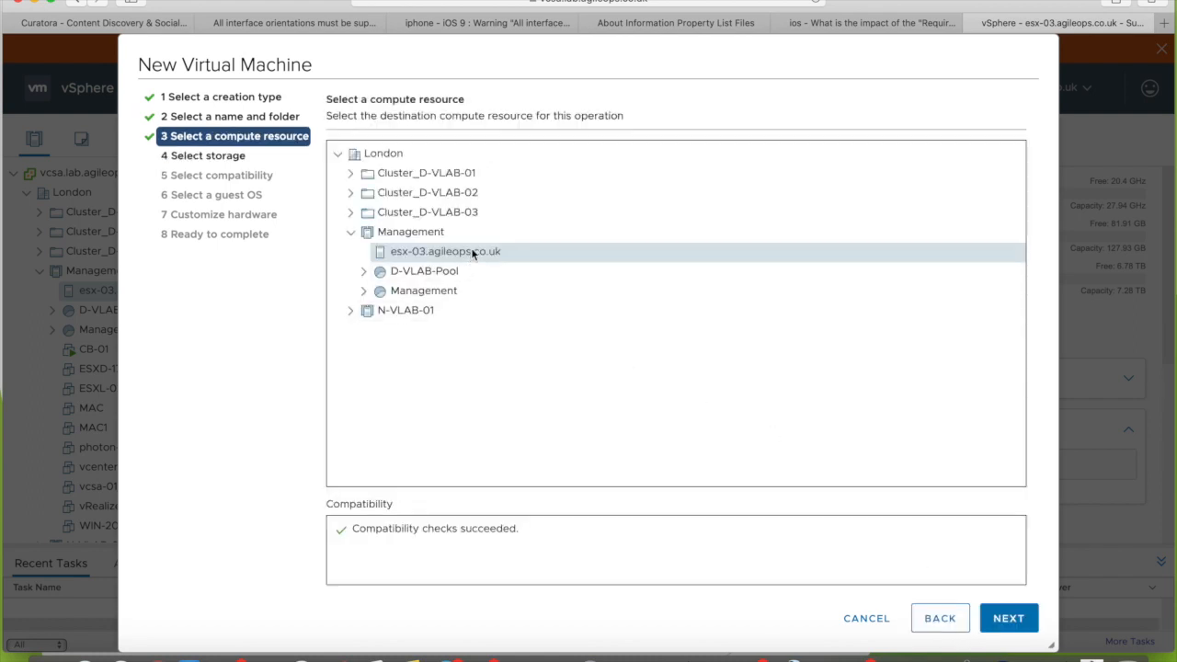
click(1009, 621)
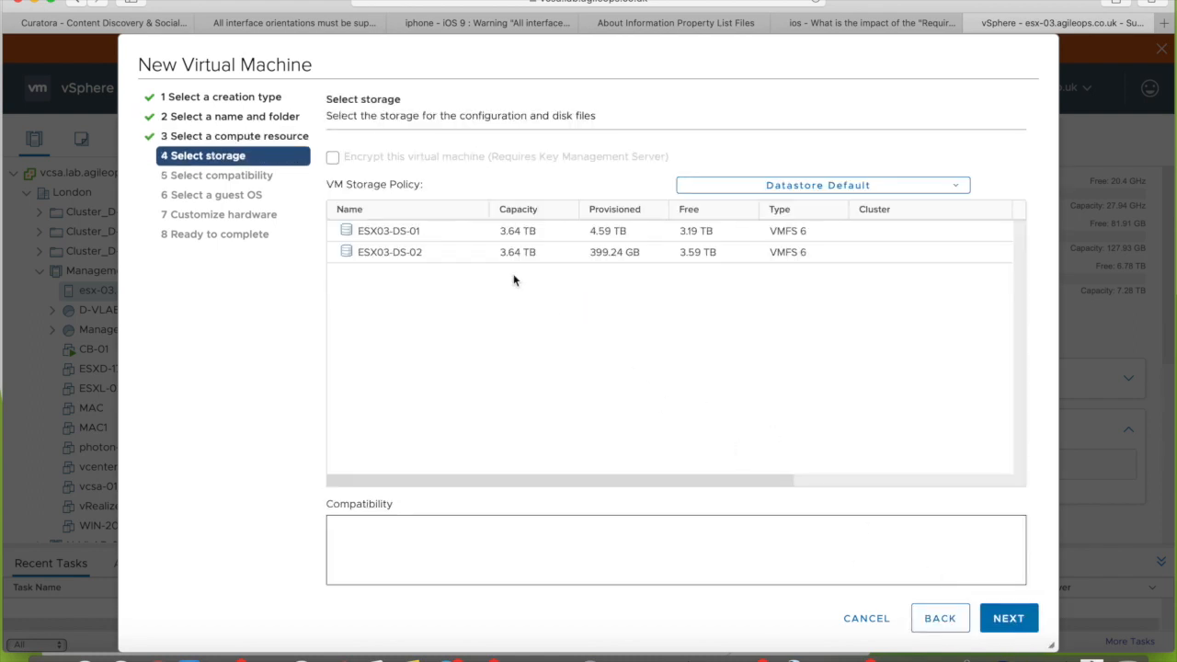
click(427, 233)
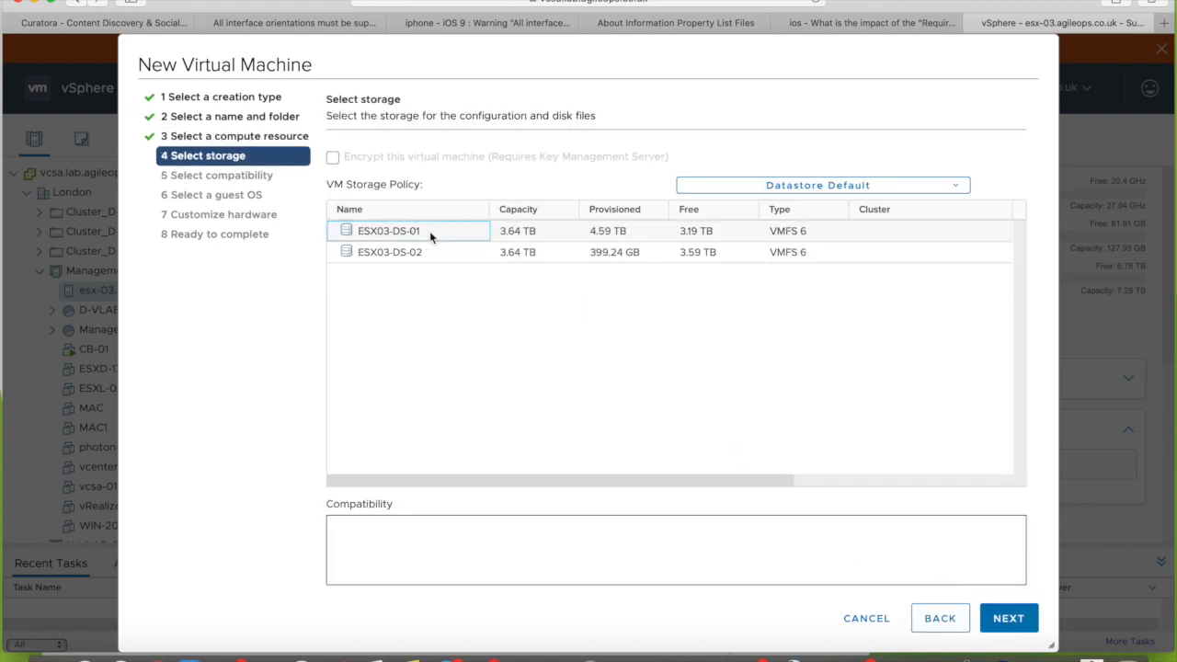
click(1009, 620)
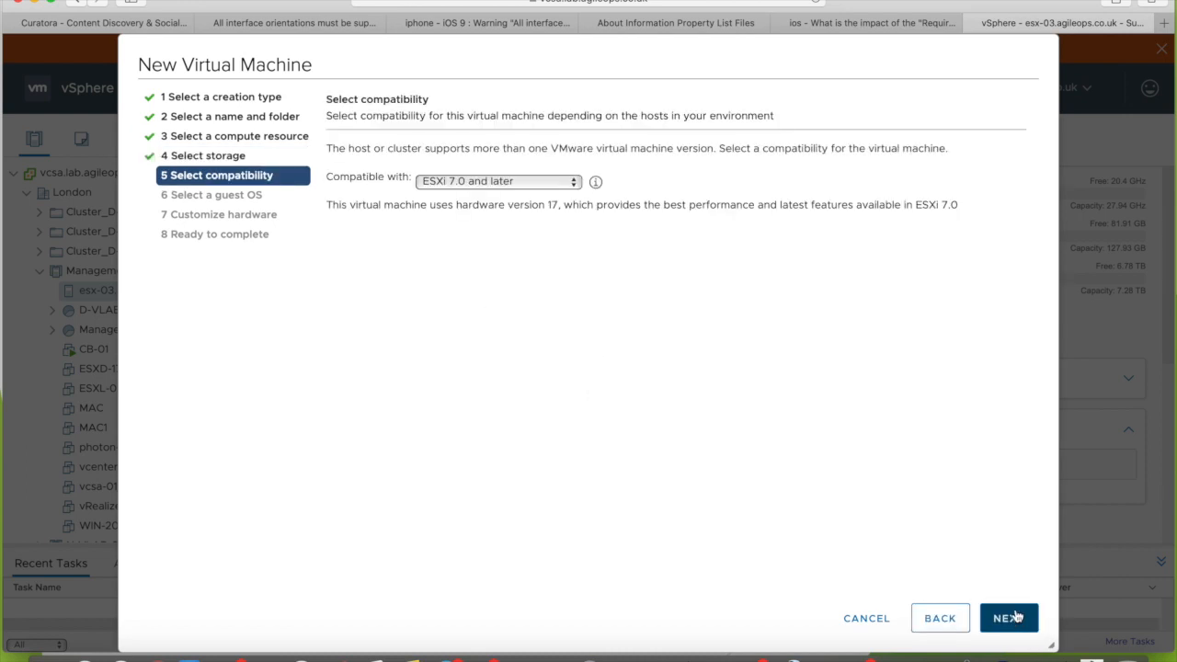
Review the compatibility choices and accept "ESXi 7.0 and later" for the virtual machine
click(487, 183)
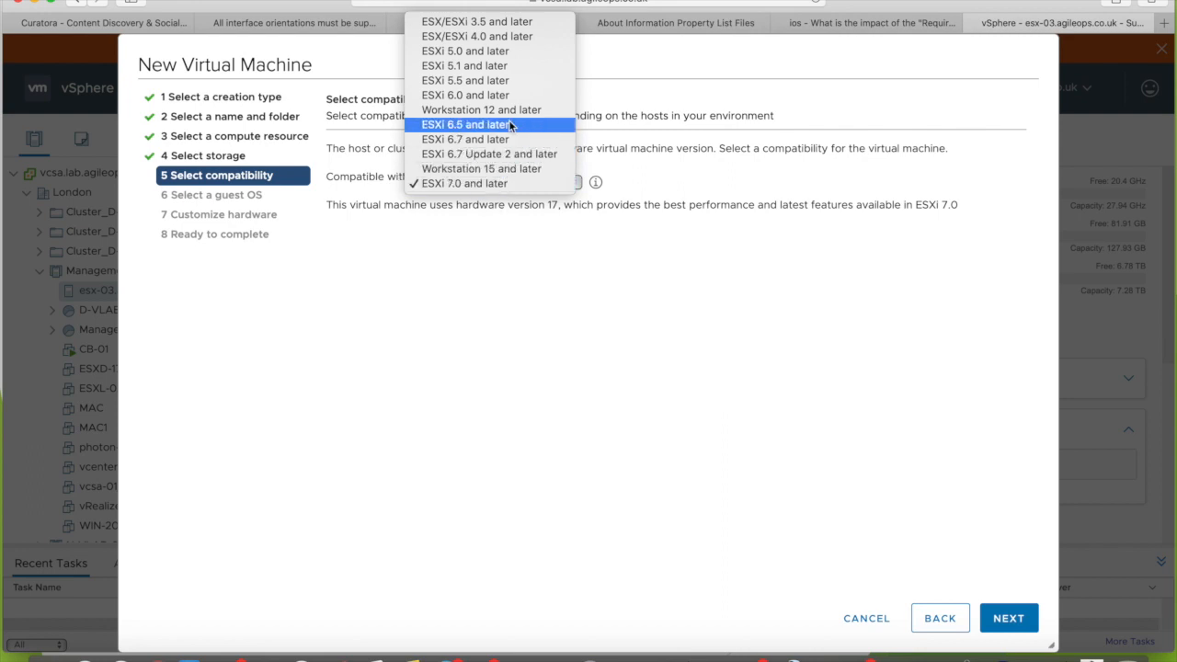
click(692, 354)
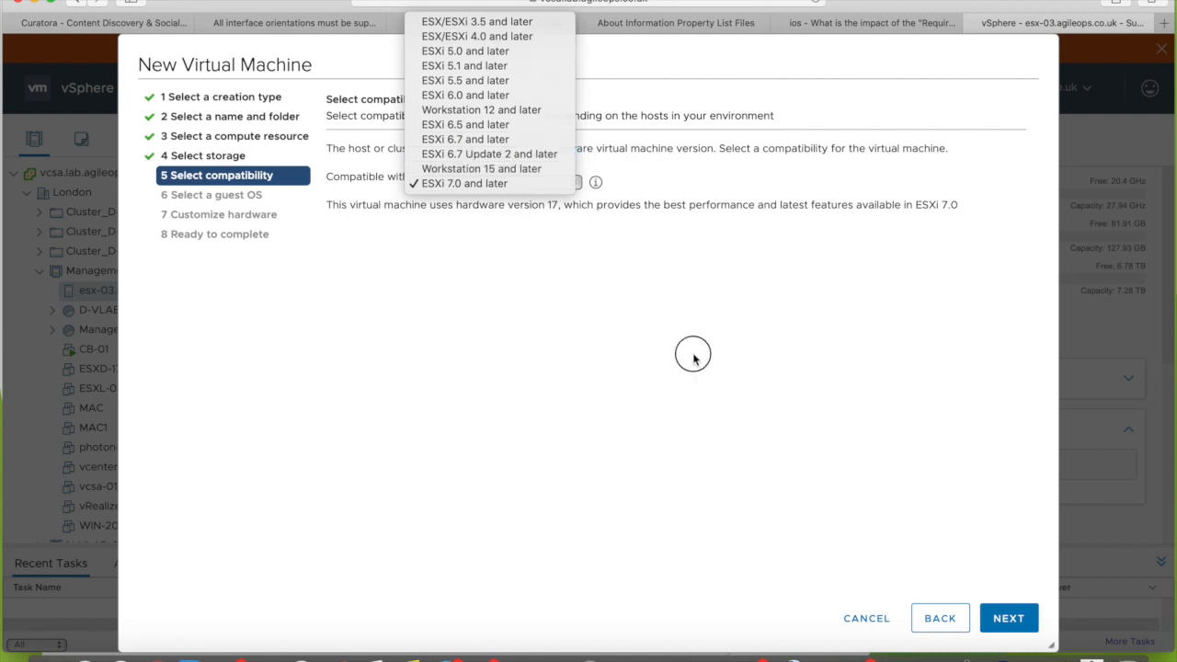
click(1009, 618)
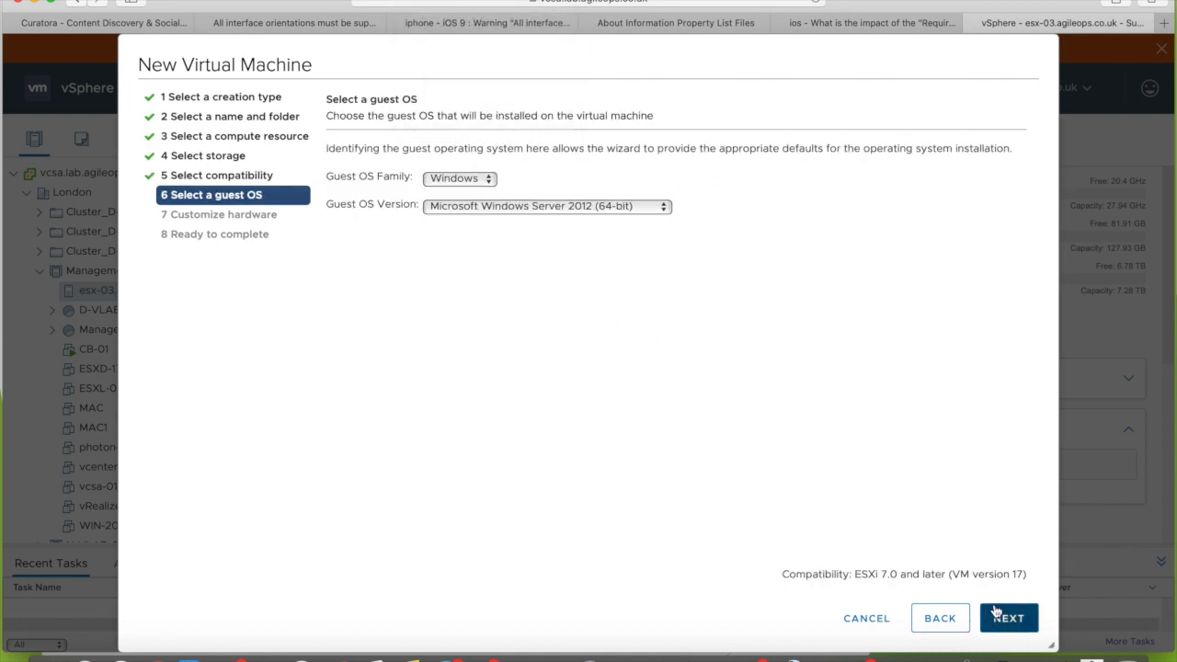
Set the guest OS version to Microsoft Windows 10 (64-bit) and continue to the hardware customization
click(539, 207)
click(374, 213)
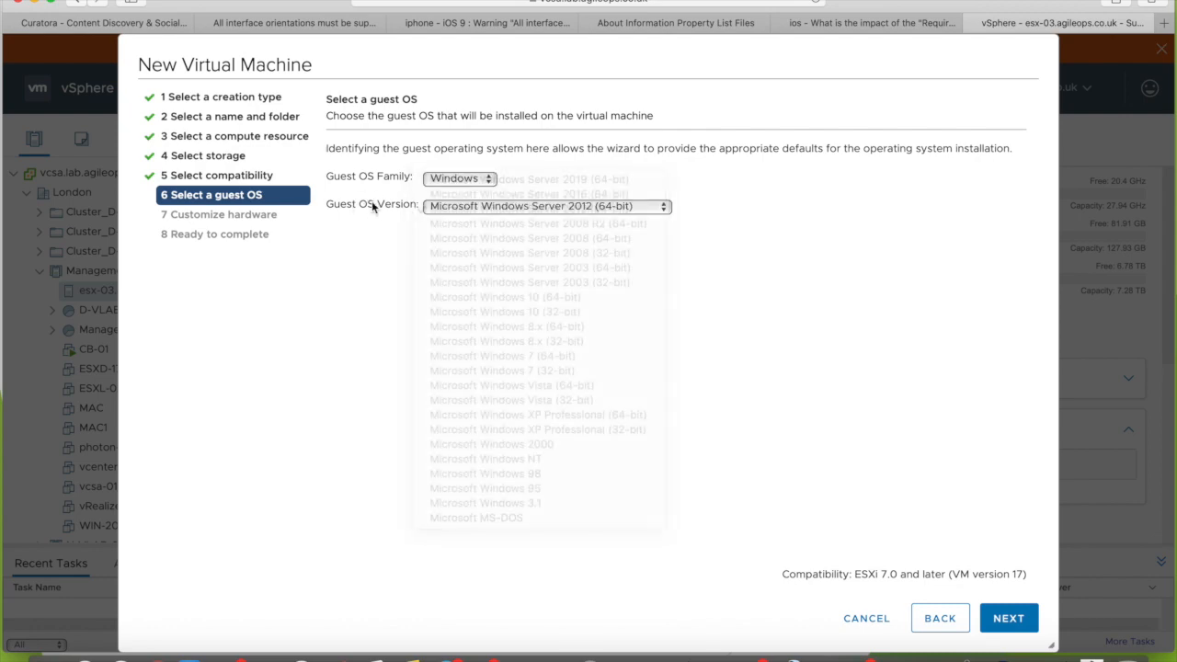
click(474, 207)
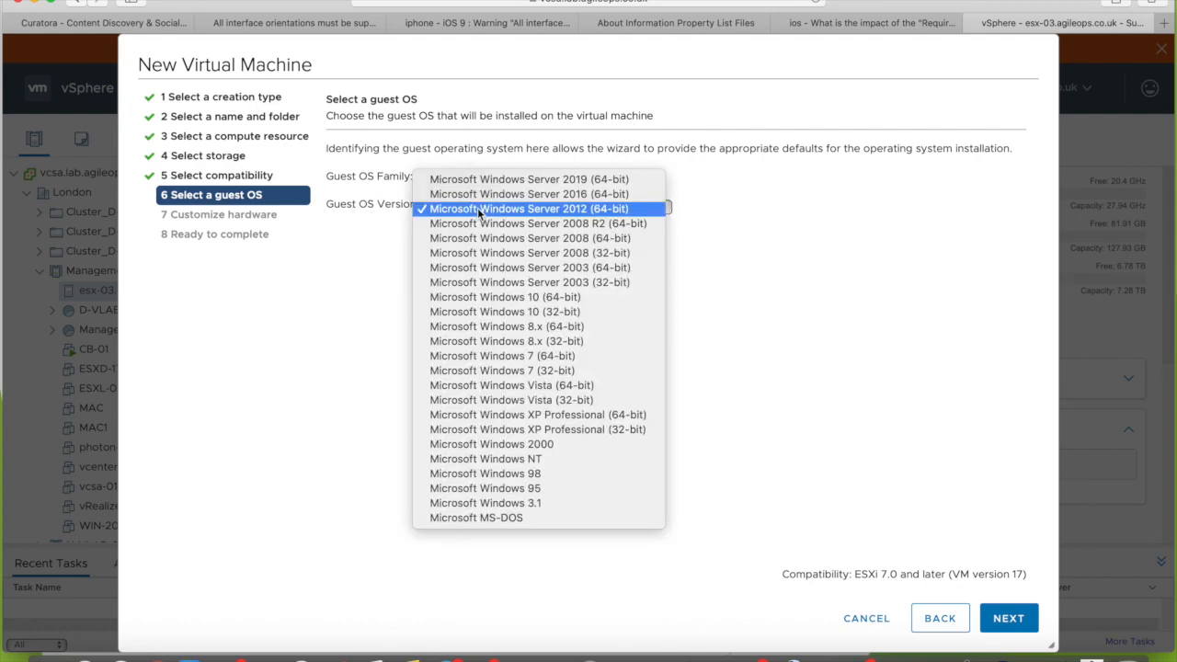
click(505, 297)
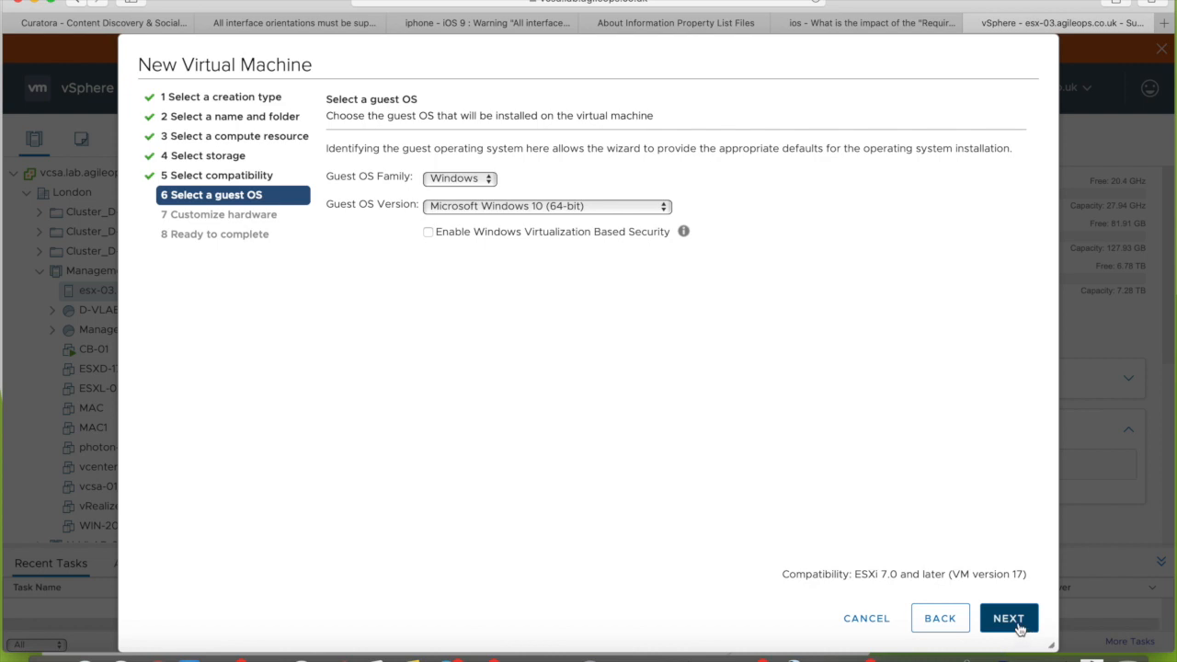
click(1017, 625)
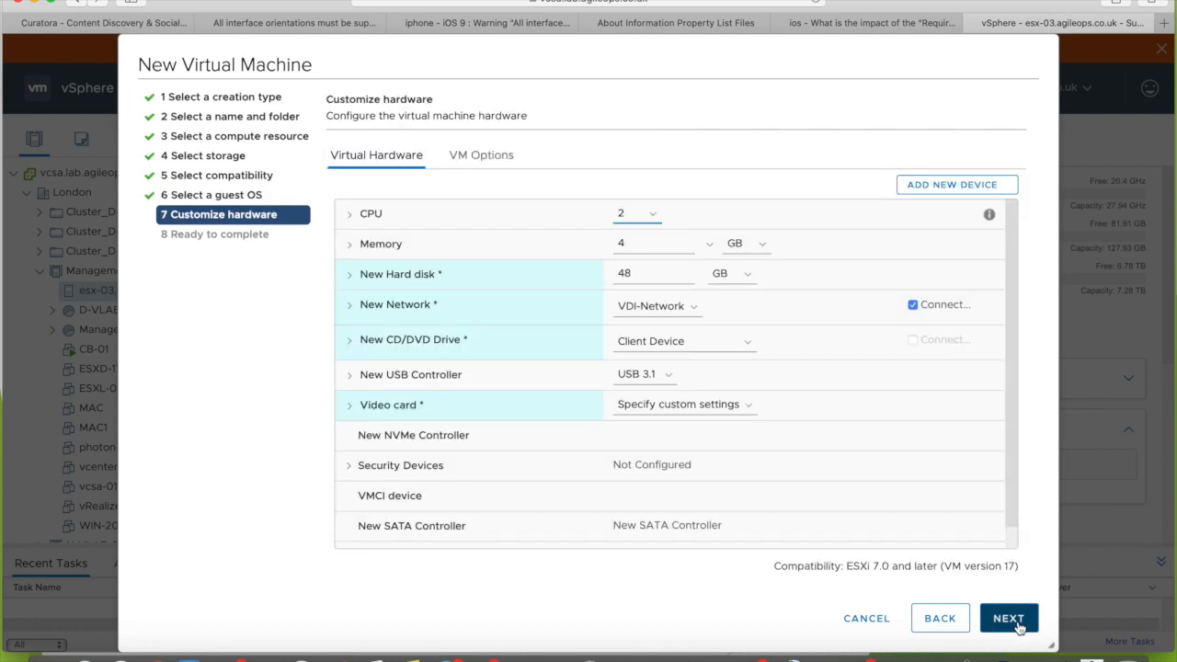
Set the virtual machine's CPU count to 4 and its memory to 6 GB
drag(656, 243, 599, 247)
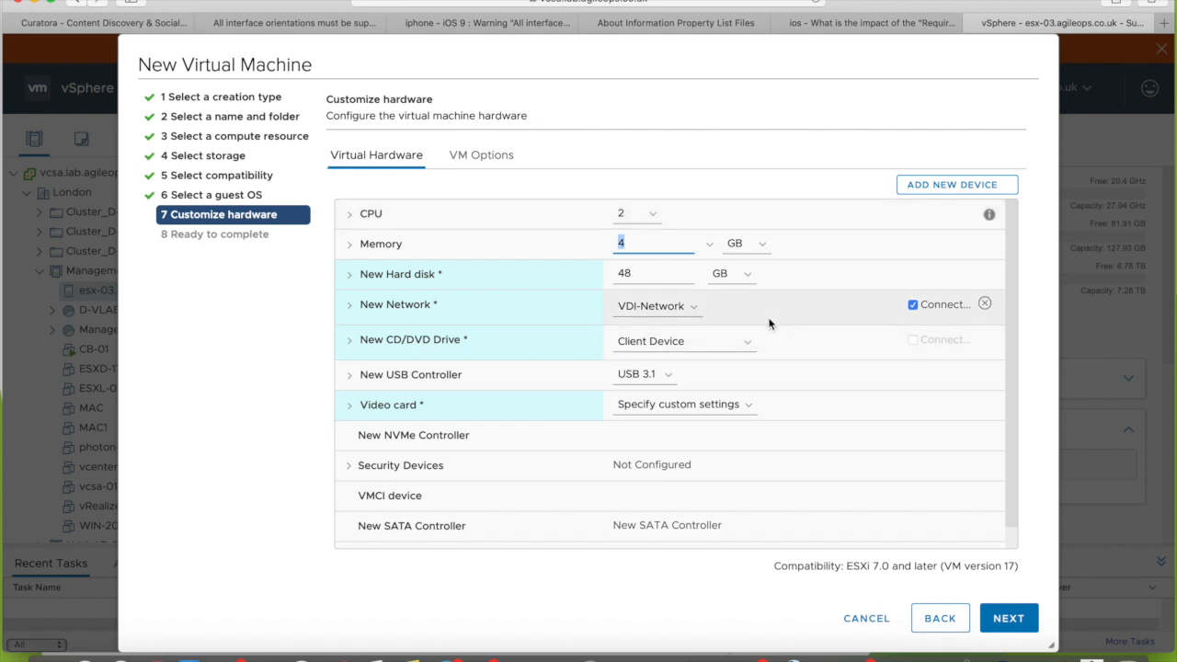
click(655, 214)
click(637, 246)
click(617, 244)
drag(631, 243, 607, 244)
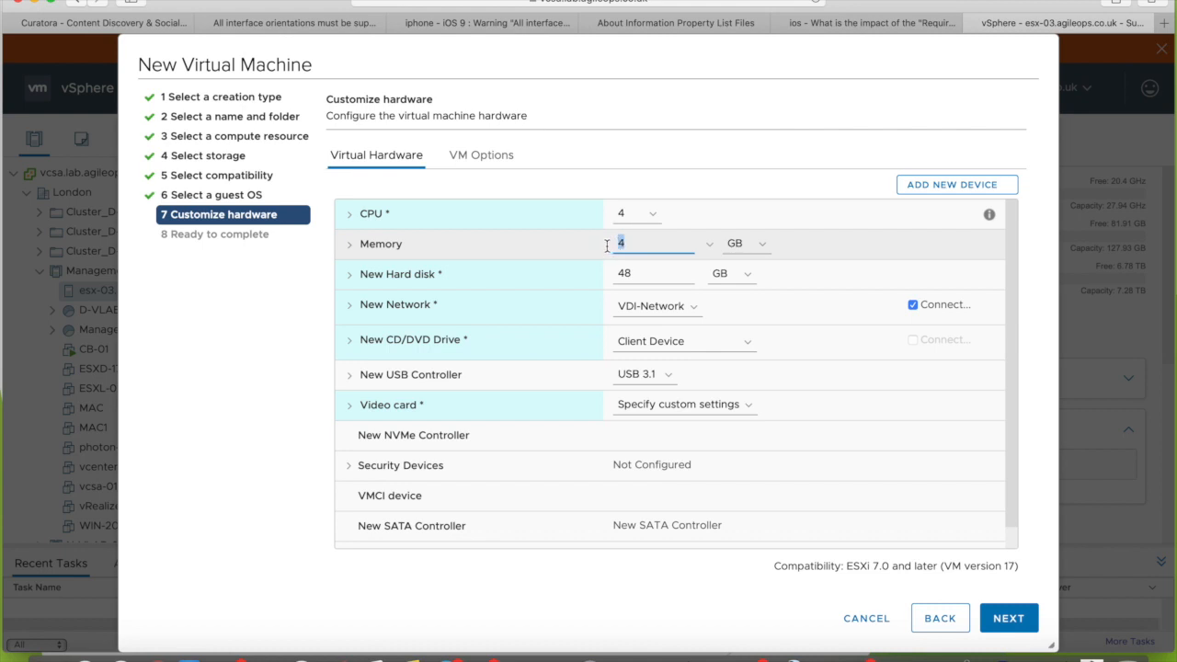
text(6)
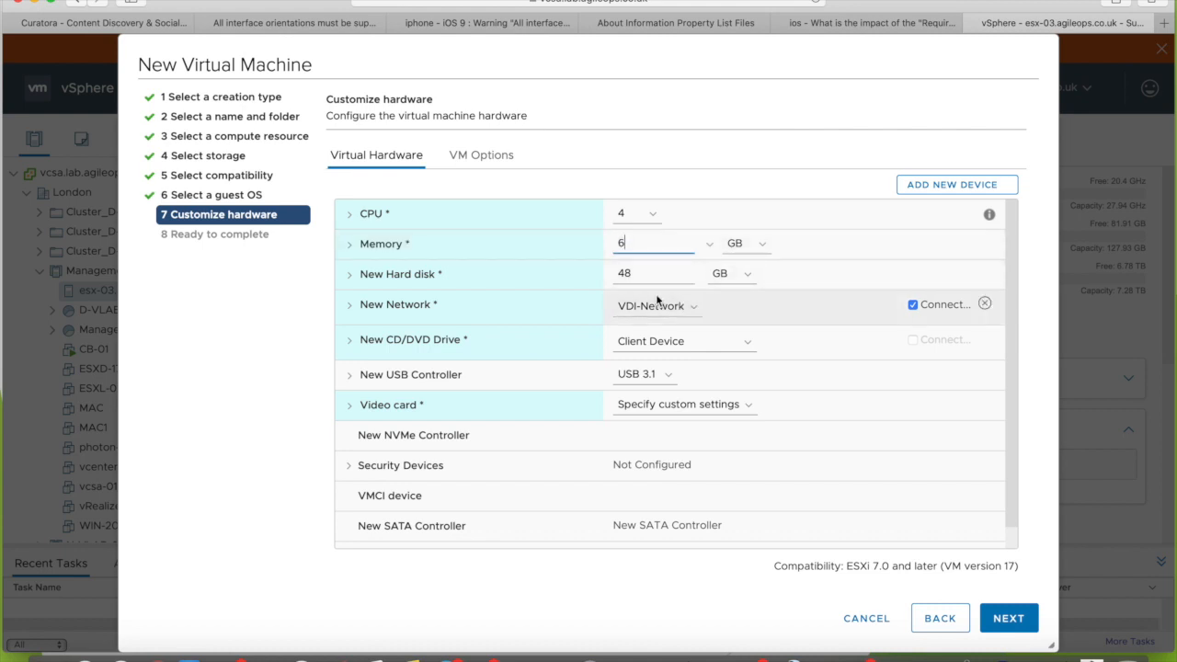
Set the new hard disk's size to 50 GB
double_click(622, 273)
text(5)
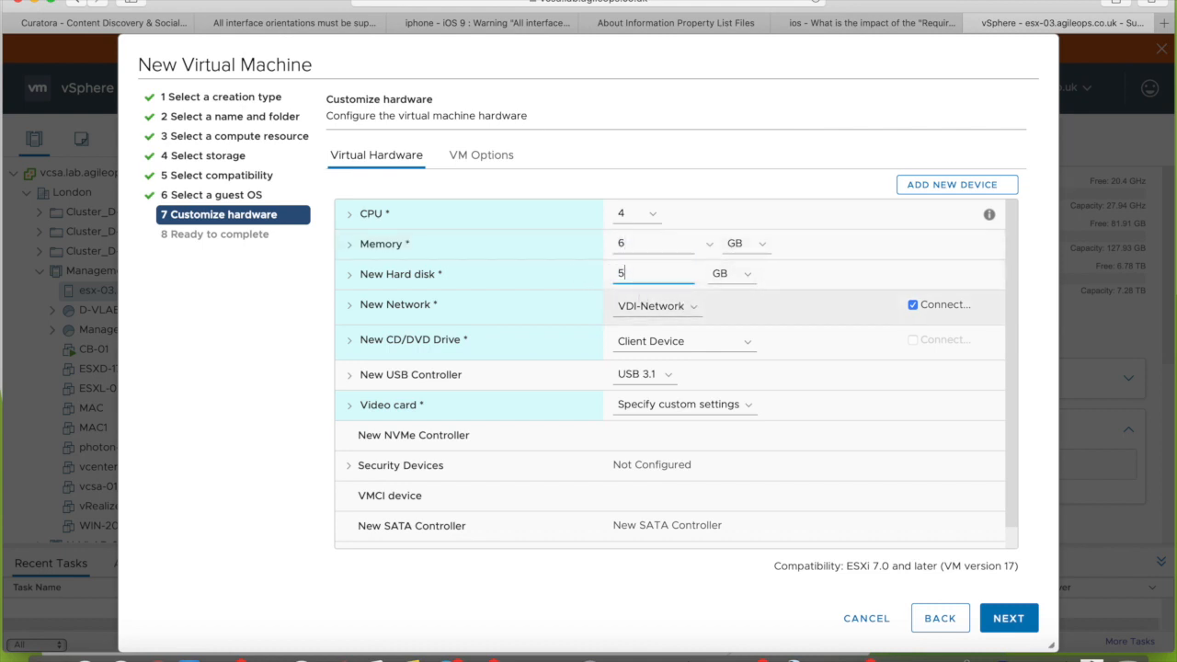
text(0)
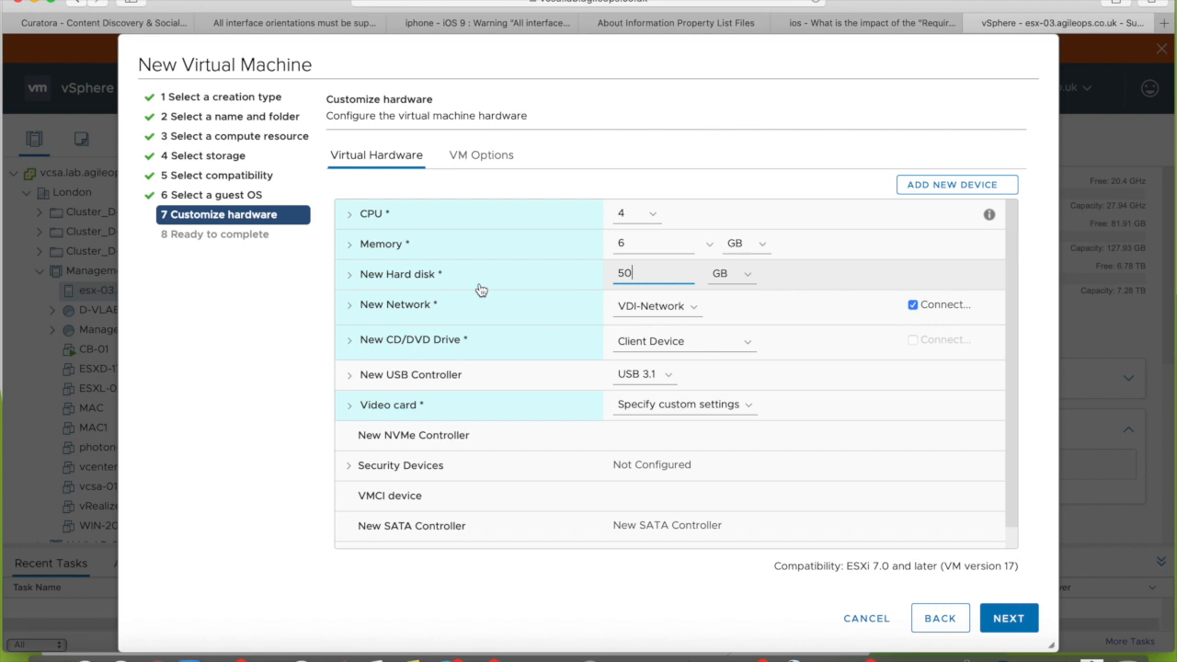
Set the new hard disk's provisioning to Thin Provision and continue to the final summary
click(351, 276)
click(664, 397)
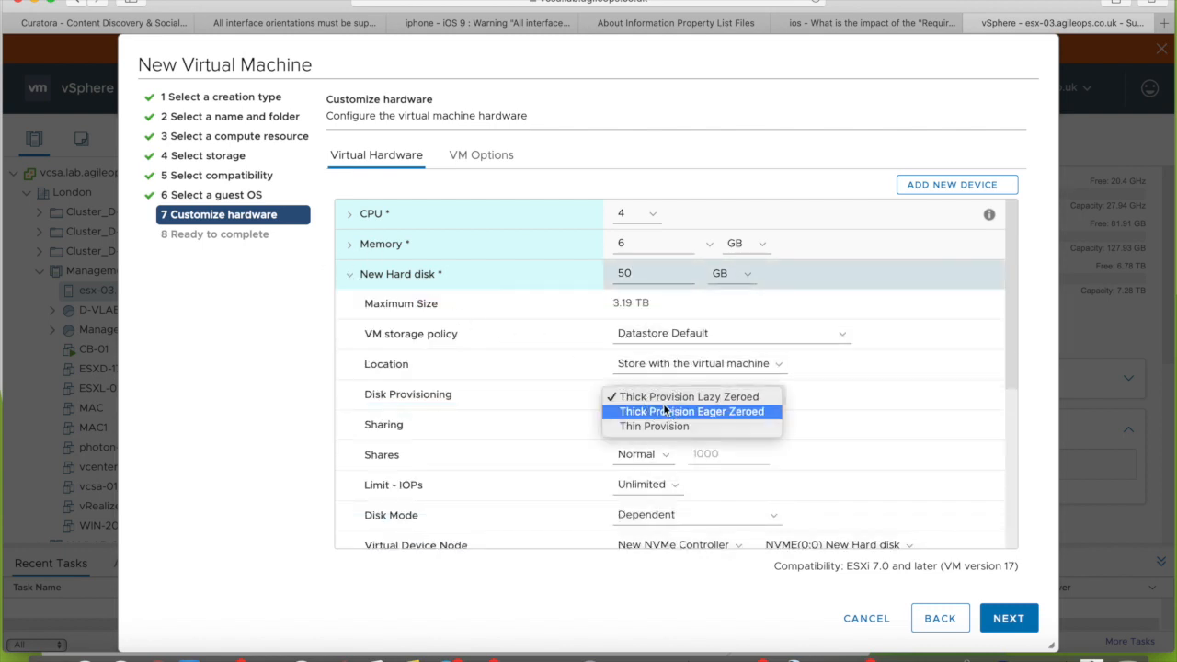
click(650, 425)
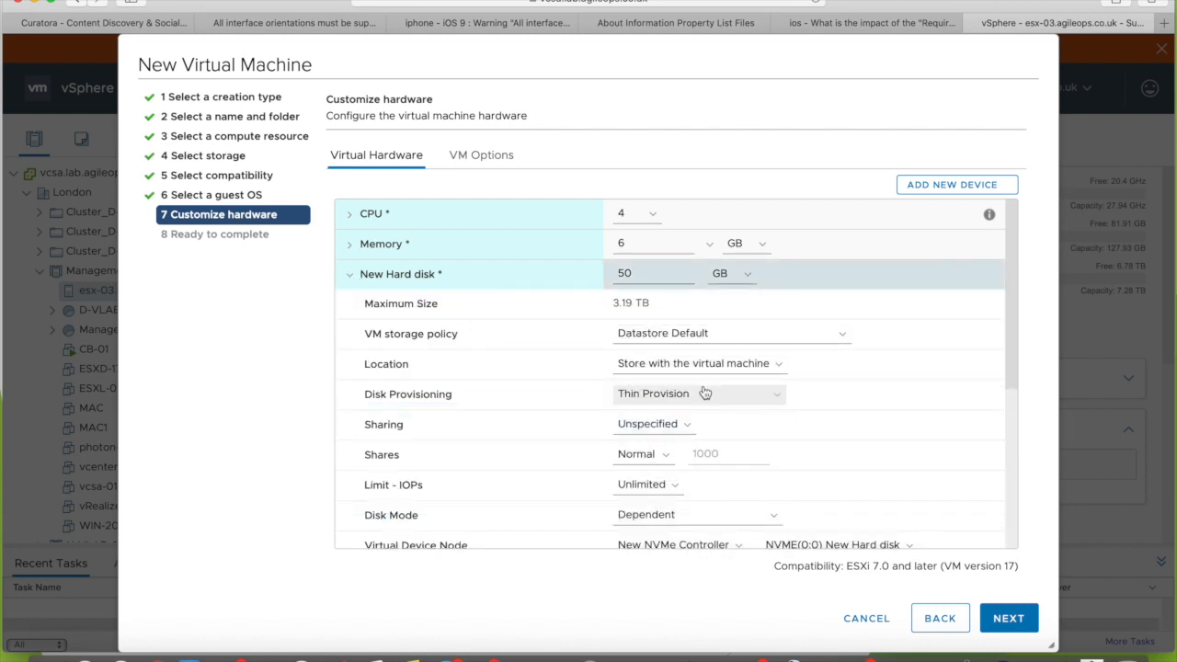
click(1011, 368)
drag(1012, 369, 996, 292)
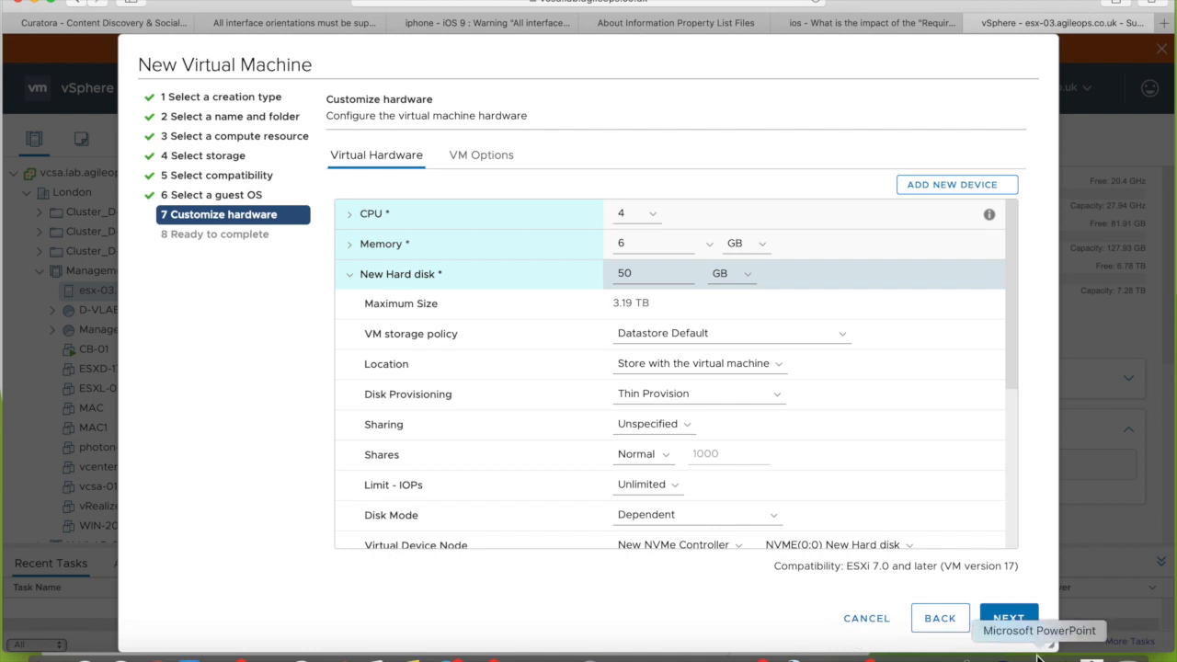
click(1008, 618)
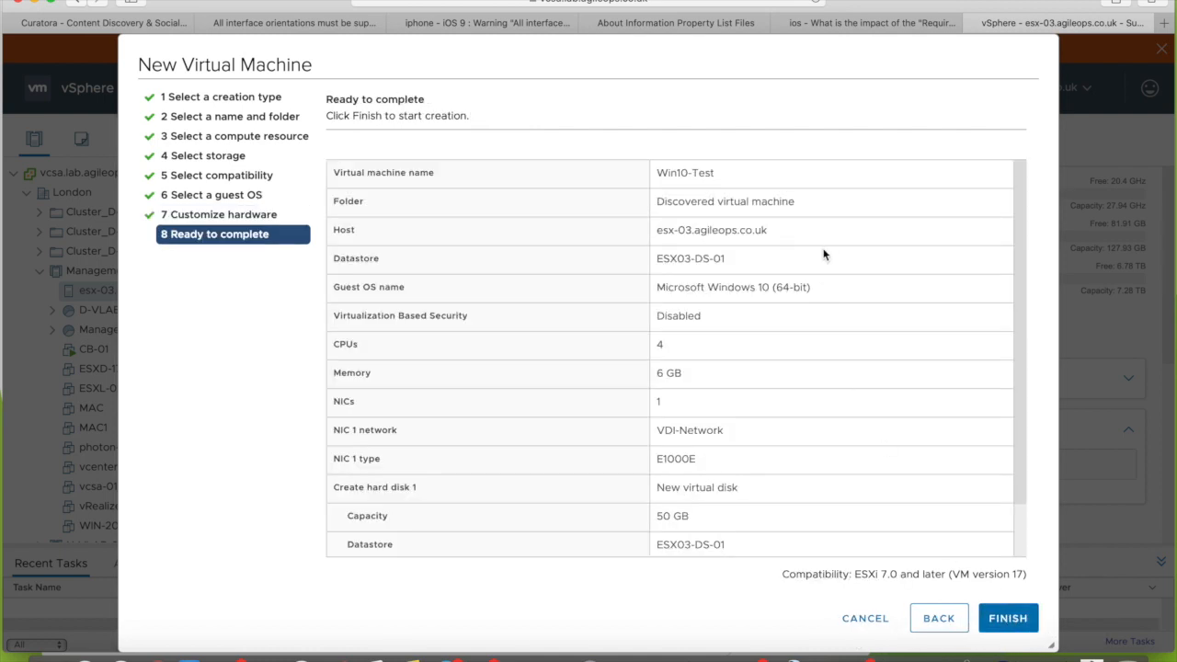
Review the Win10-Test virtual machine's name, folder, datastore, CPU and memory in the summary and finish its creation
scroll(885, 349, down, 2)
scroll(829, 447, up, 2)
drag(658, 173, 738, 177)
click(664, 186)
drag(660, 175, 722, 177)
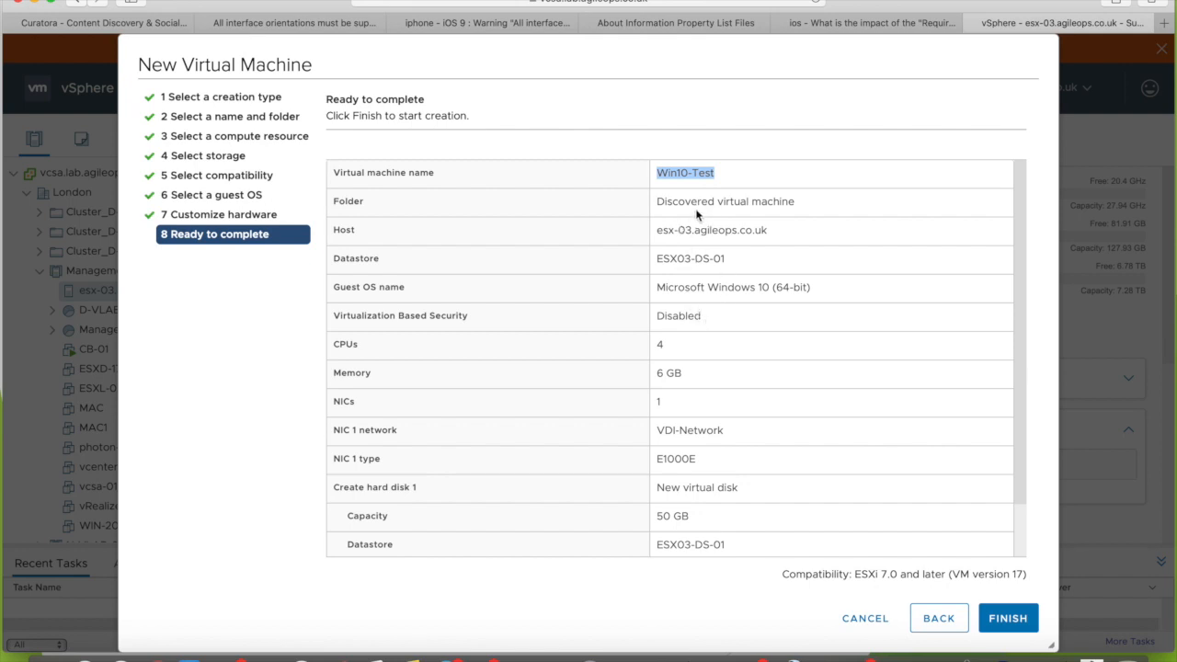
drag(677, 201, 818, 202)
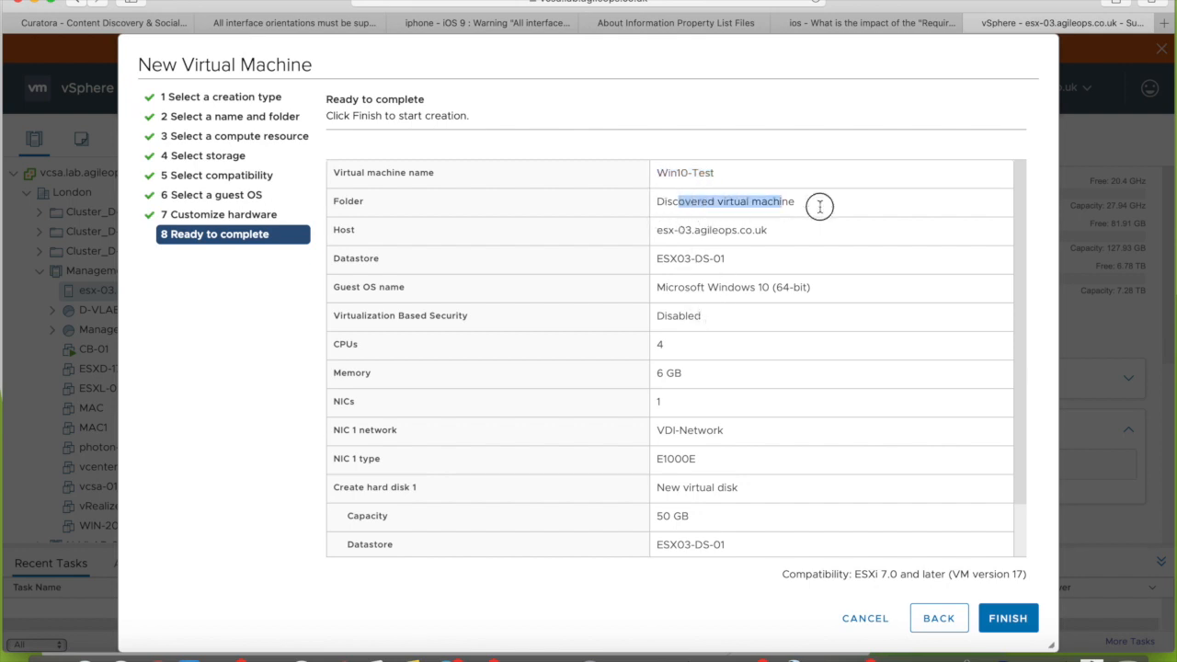
drag(664, 260, 729, 261)
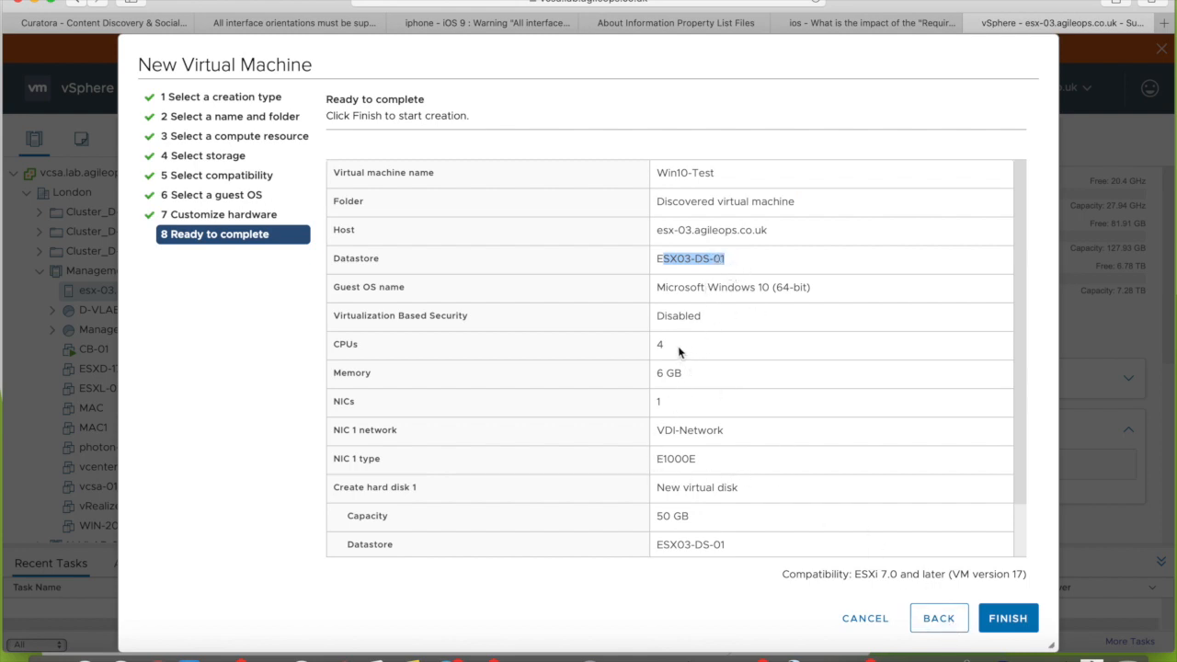
drag(666, 349, 634, 371)
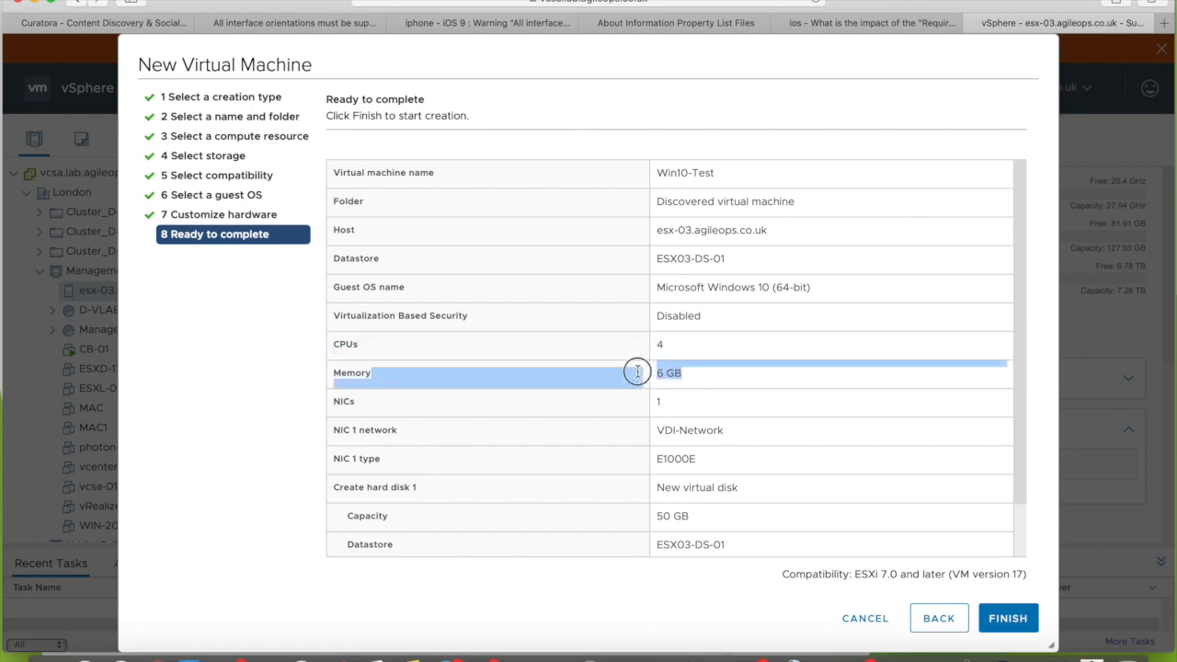
click(813, 421)
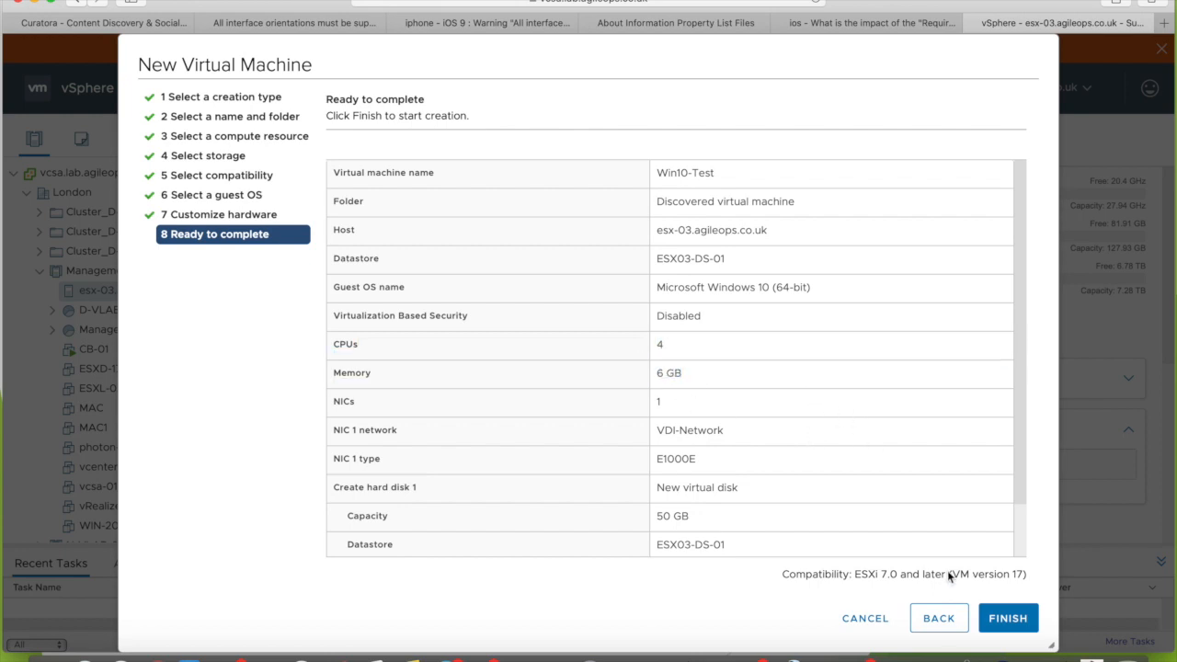
click(1009, 619)
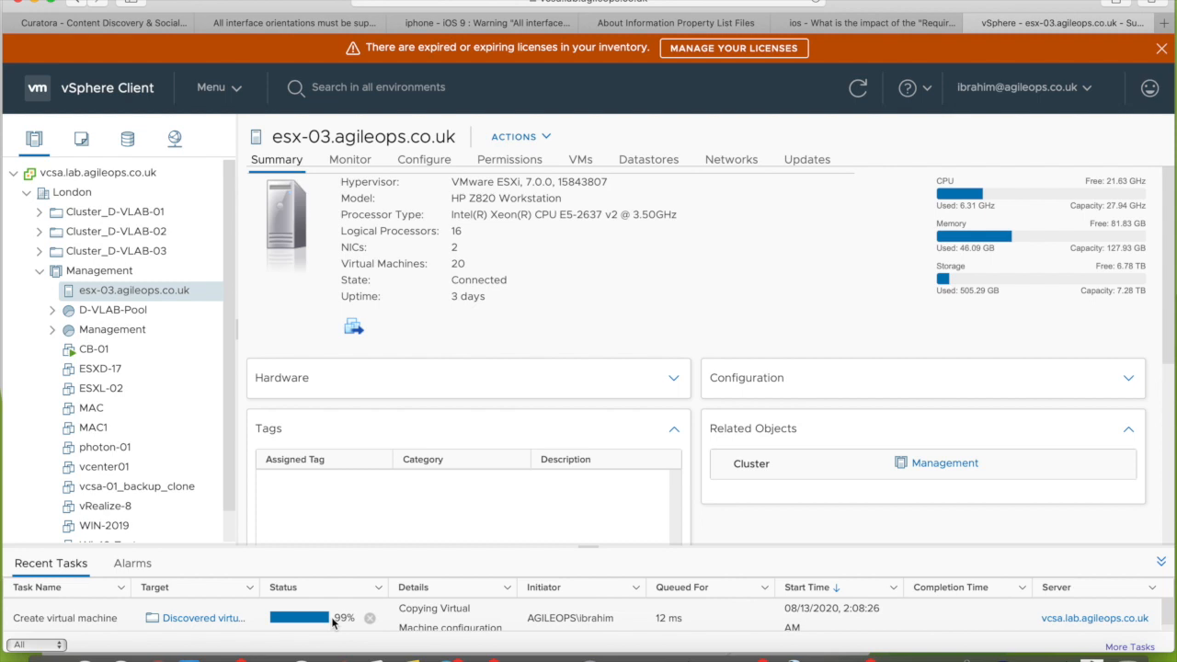
Open the ESX03-DS-01 datastore from the WIN-2019 virtual machine's list of datastores
scroll(230, 400, down, 2)
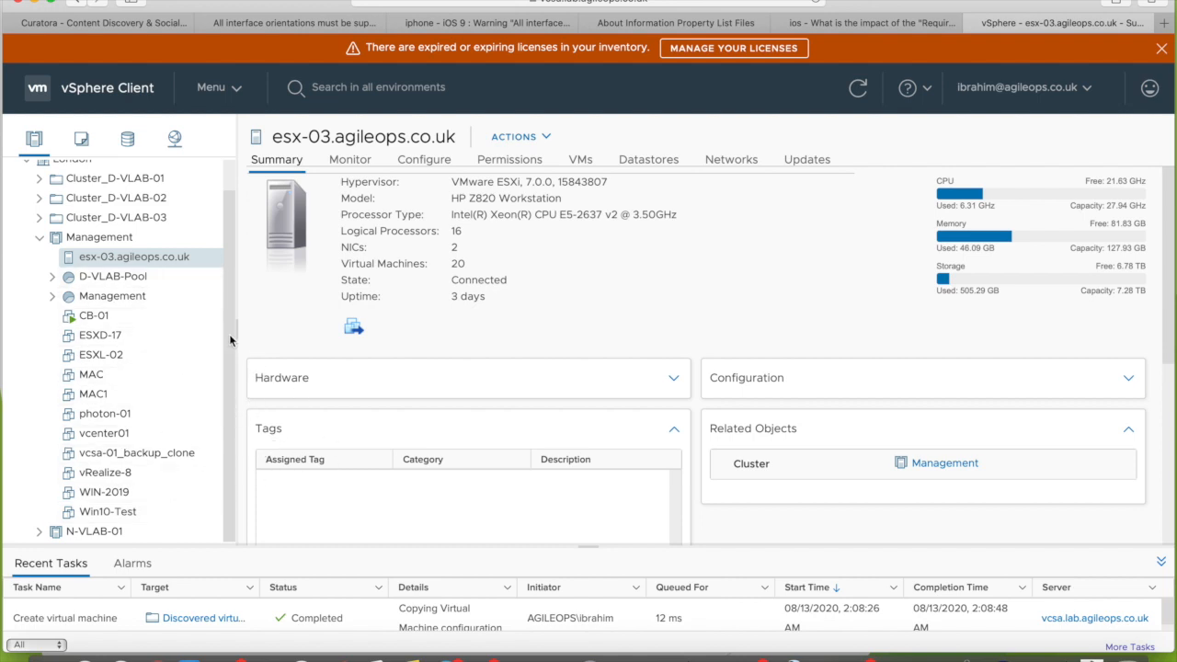
scroll(231, 339, up, 1)
drag(241, 295, 263, 350)
click(265, 351)
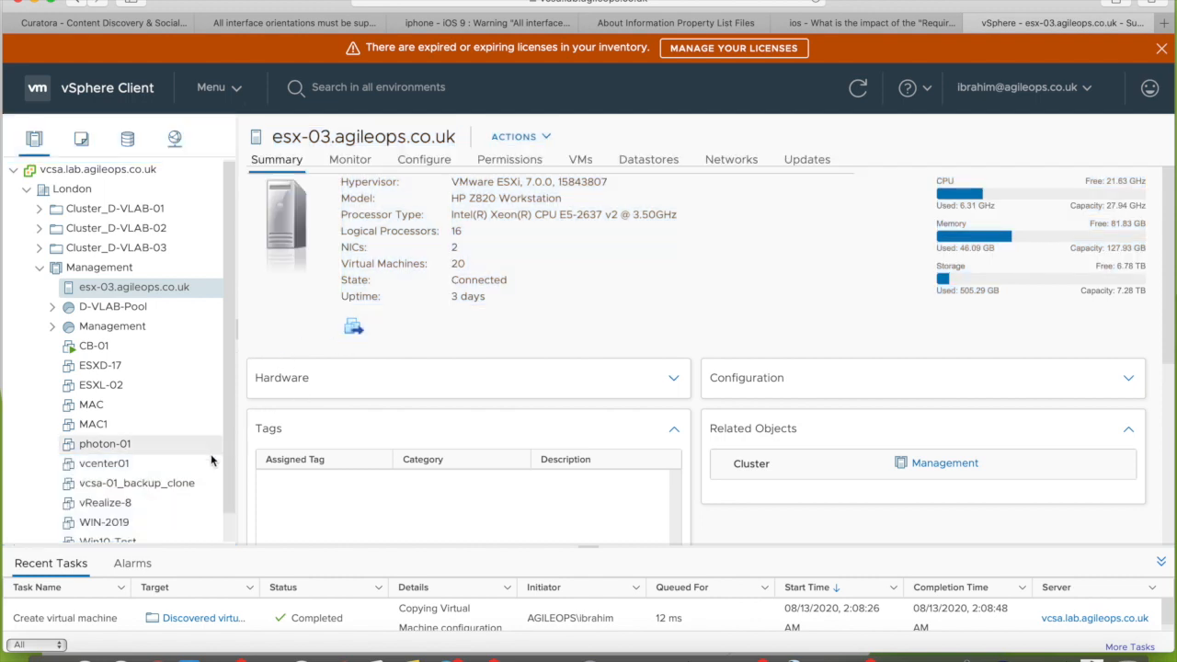
click(110, 522)
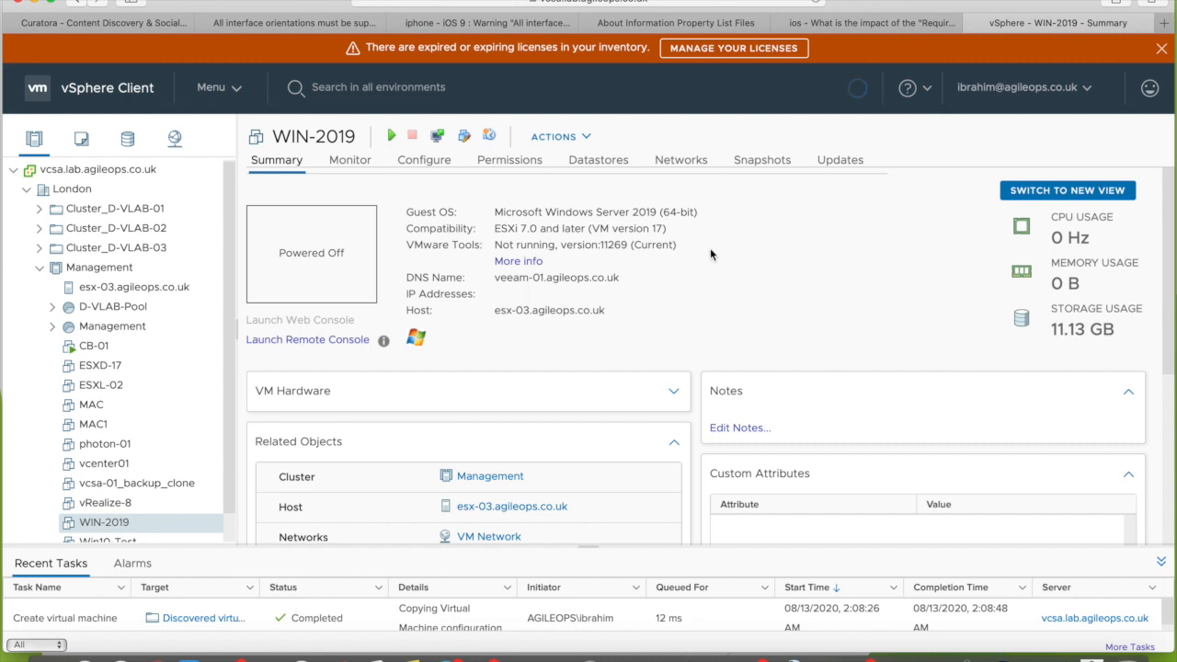
click(598, 160)
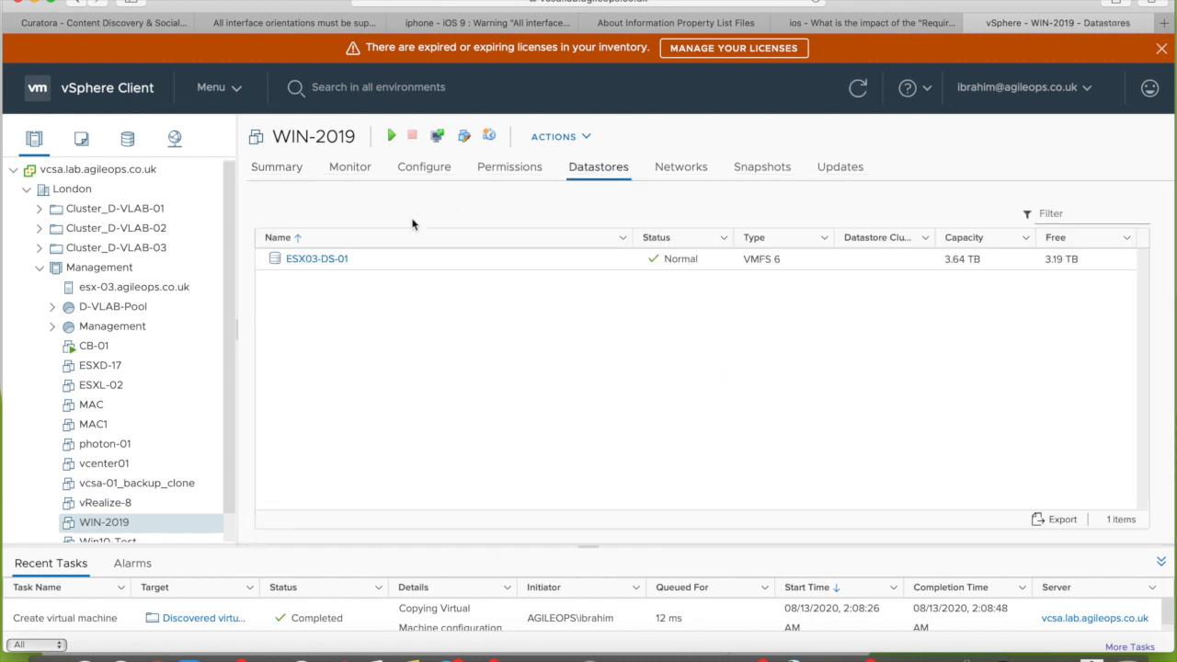
click(317, 259)
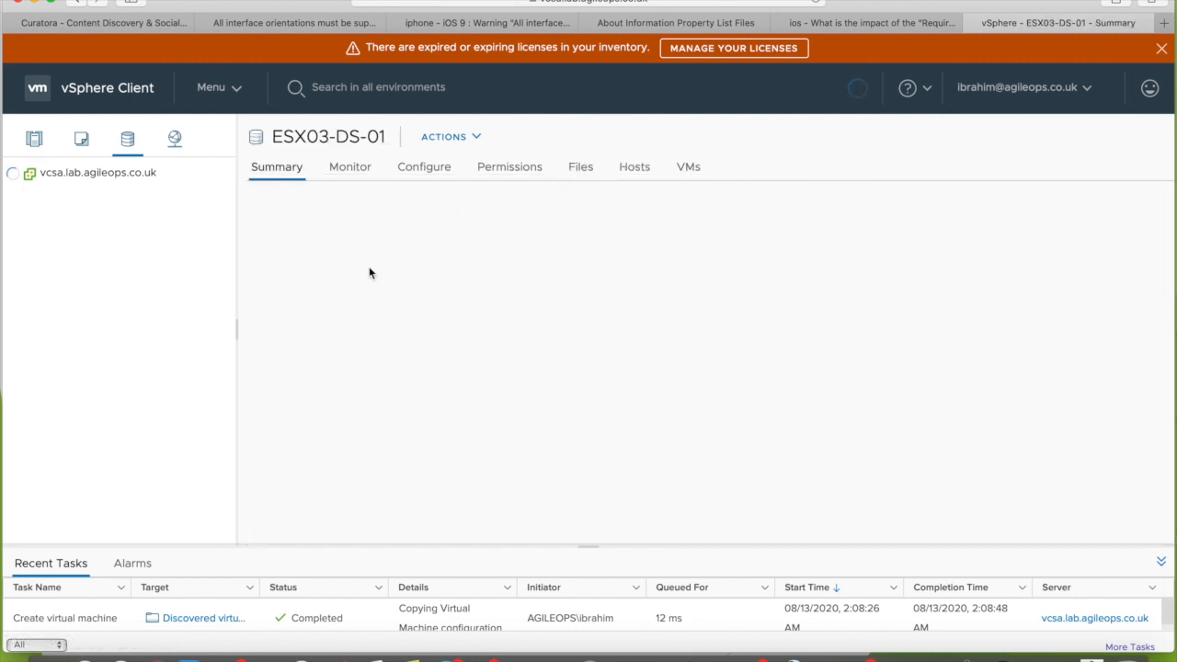
Browse the datastore's files to the Win10-Test folder and inspect Win10-Test.vmx and Win10-Test.vmsd
click(573, 169)
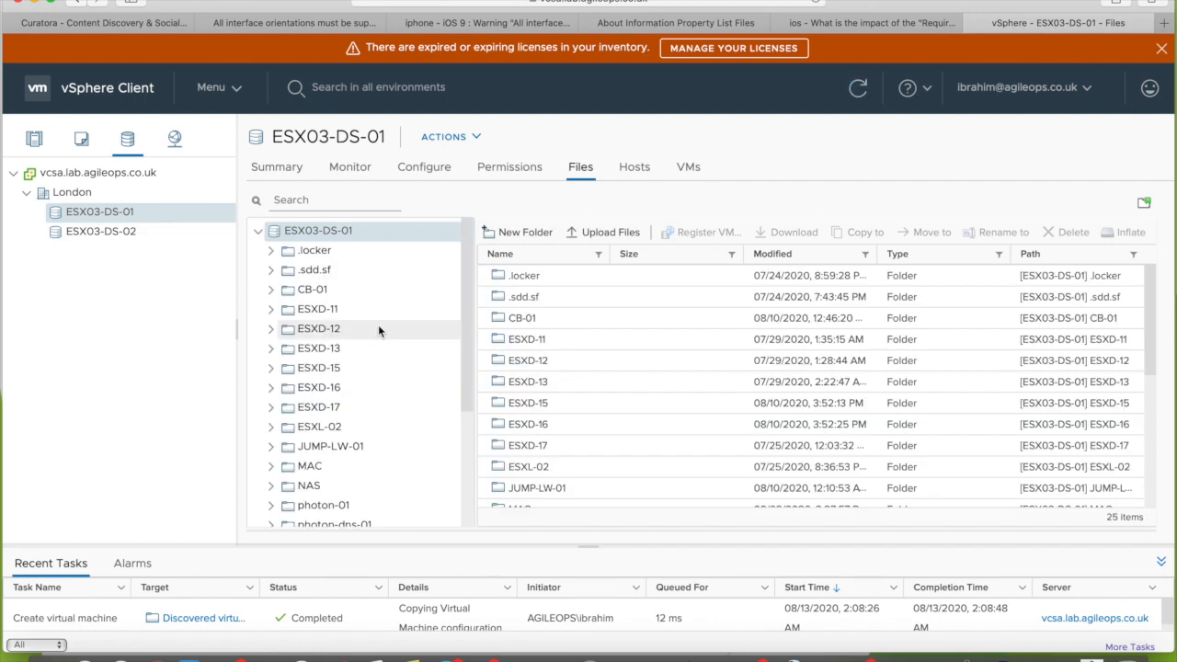
drag(467, 301, 434, 432)
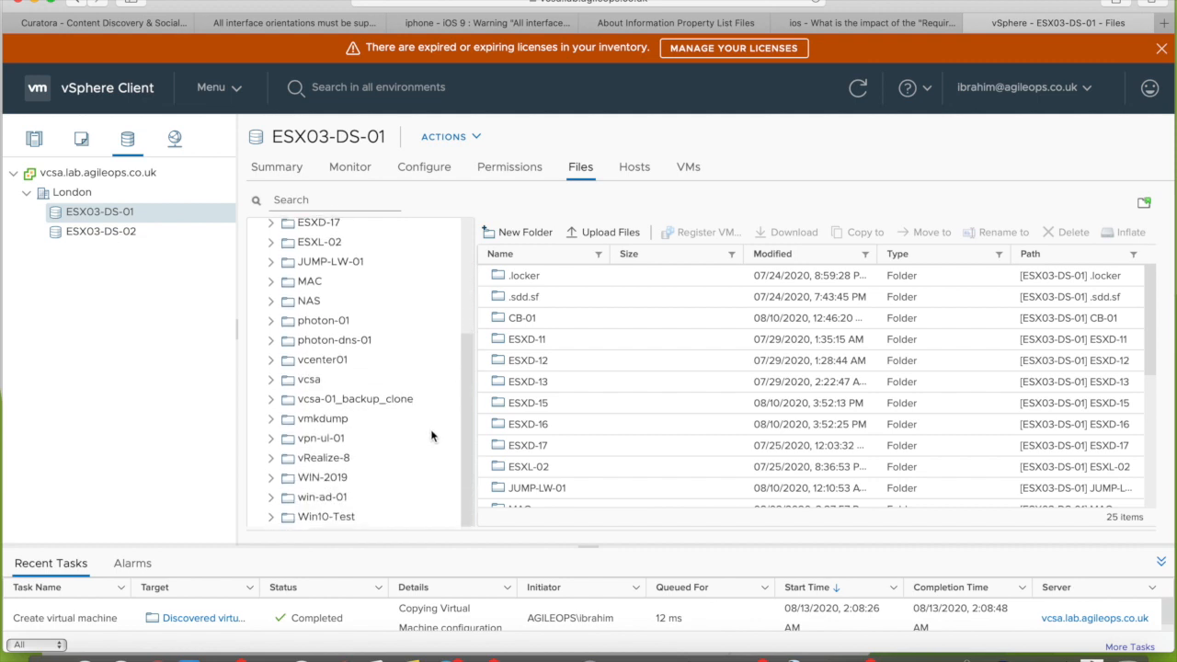
click(322, 519)
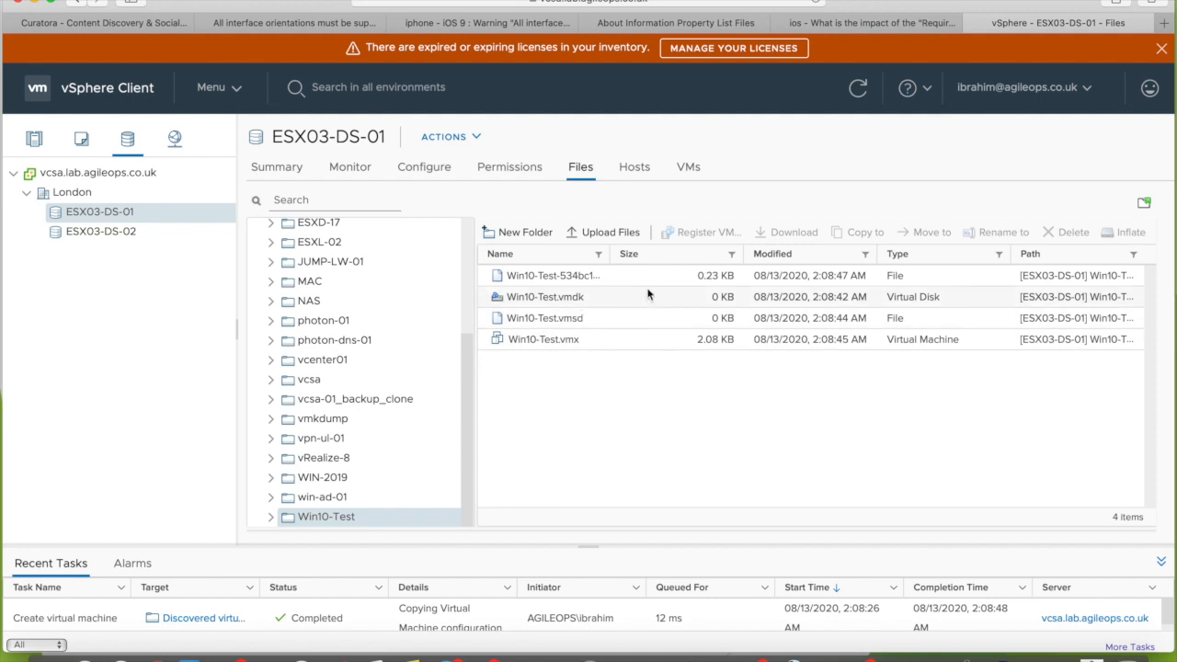
click(575, 342)
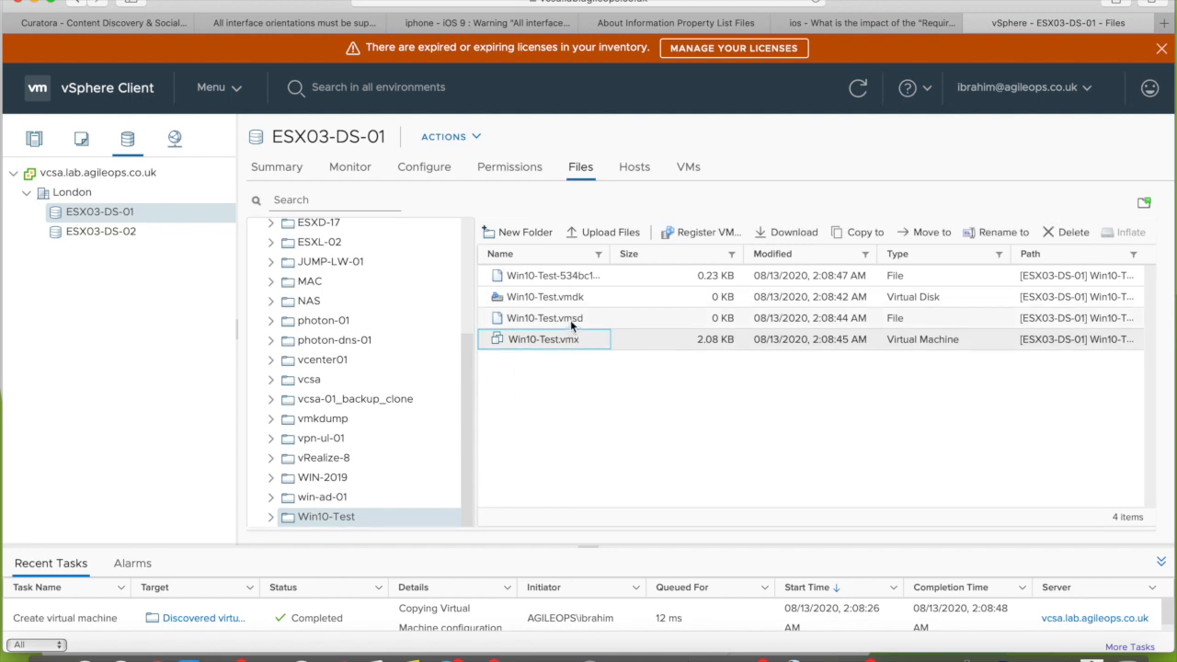
click(570, 320)
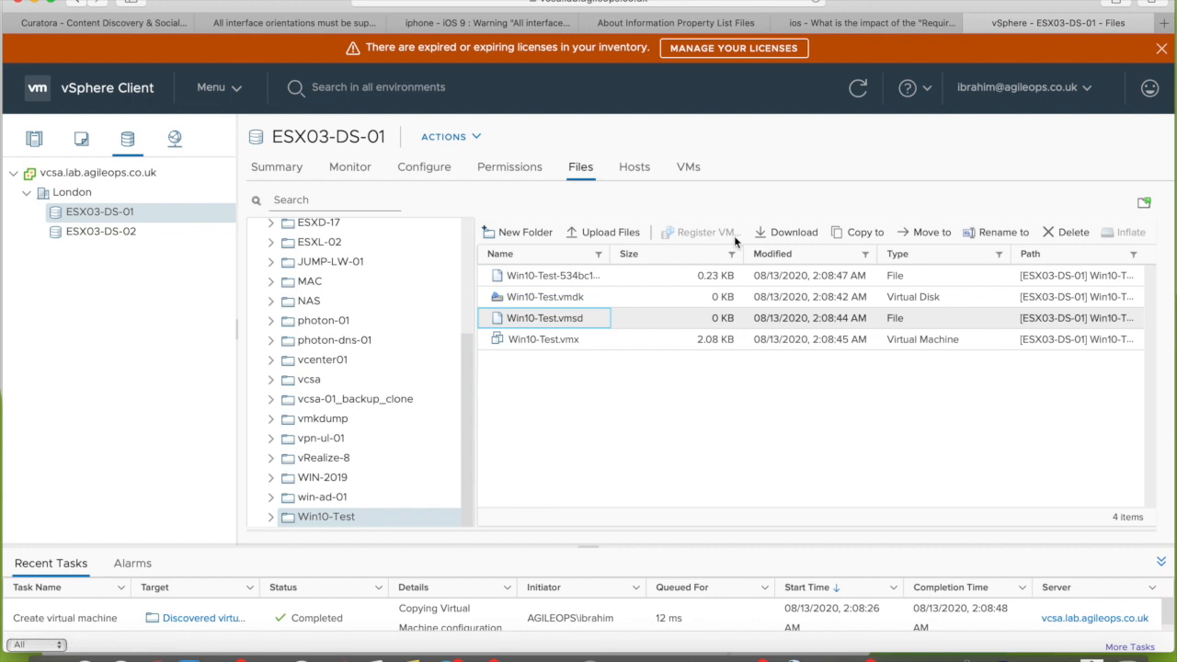
click(578, 340)
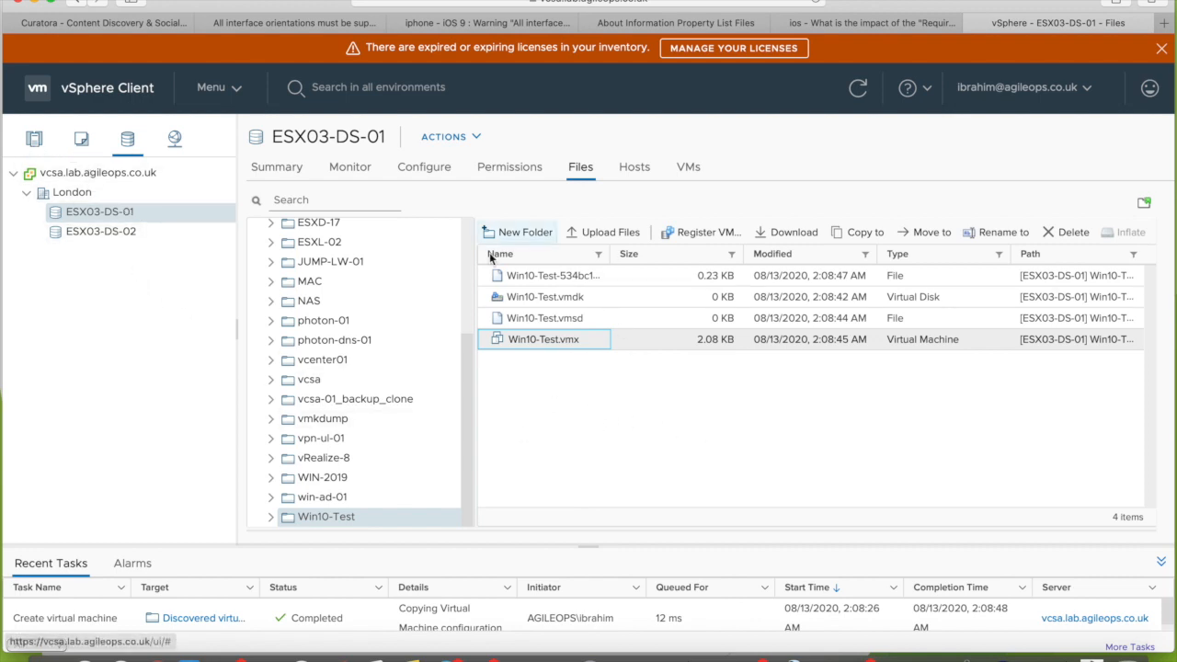
Return to the hosts and clusters inventory and power on the WIN-2019 virtual machine
click(32, 138)
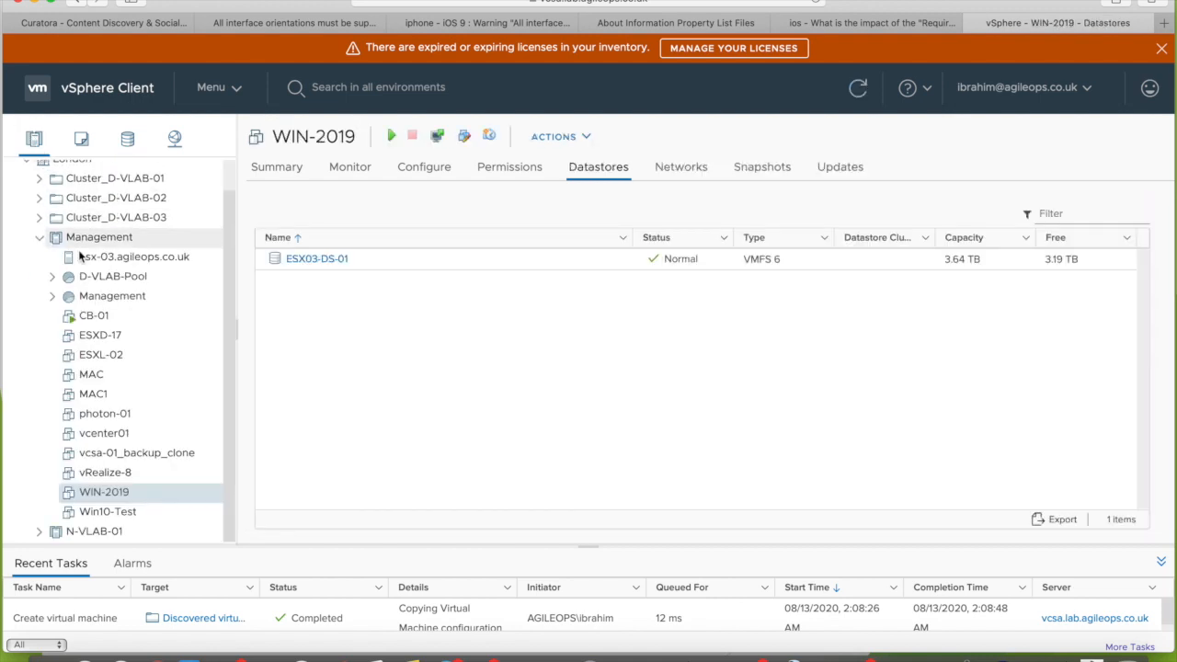
right_click(79, 501)
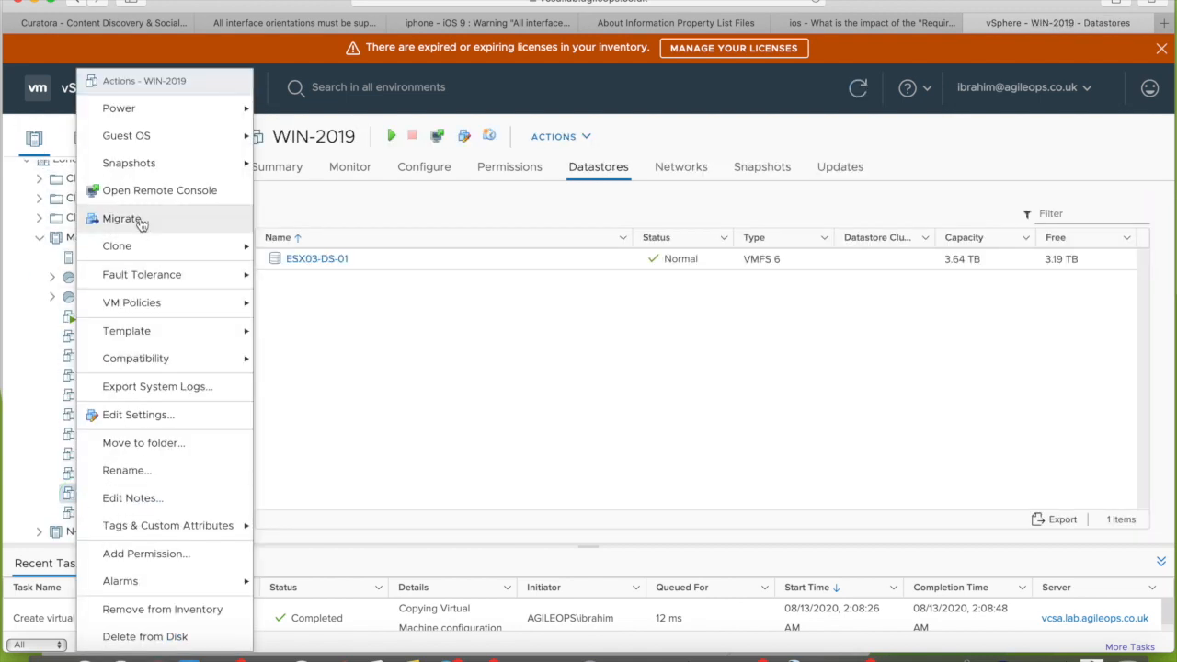
mouse_move(166, 108)
click(288, 120)
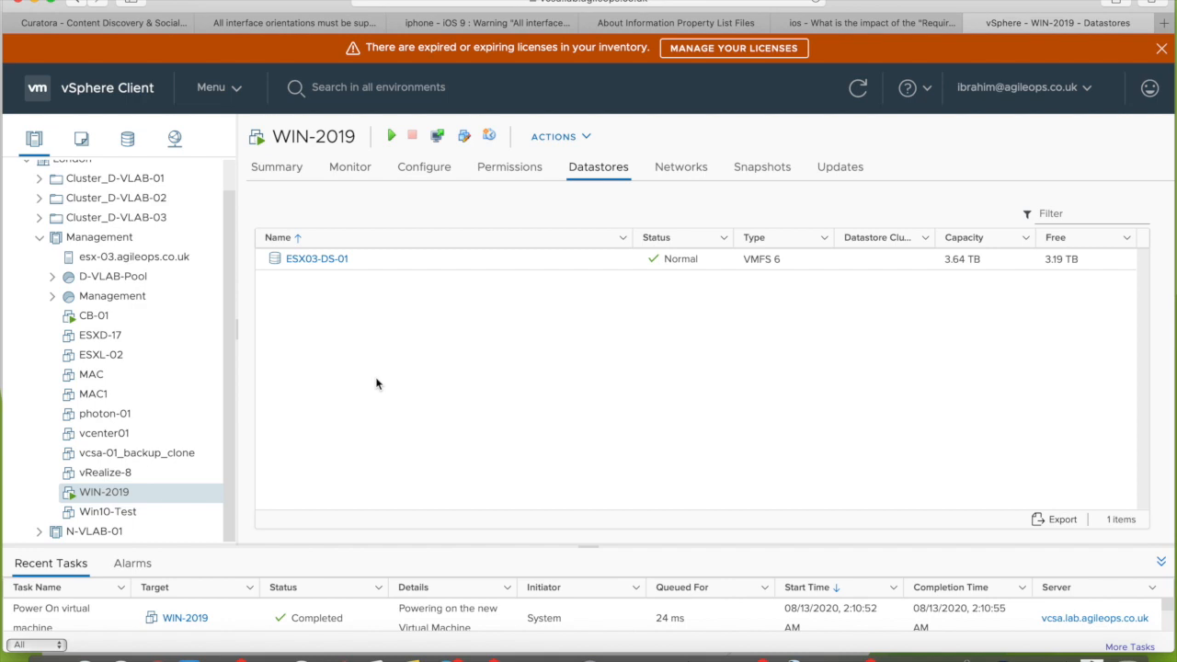
Power on the Win10-Test virtual machine
right_click(108, 517)
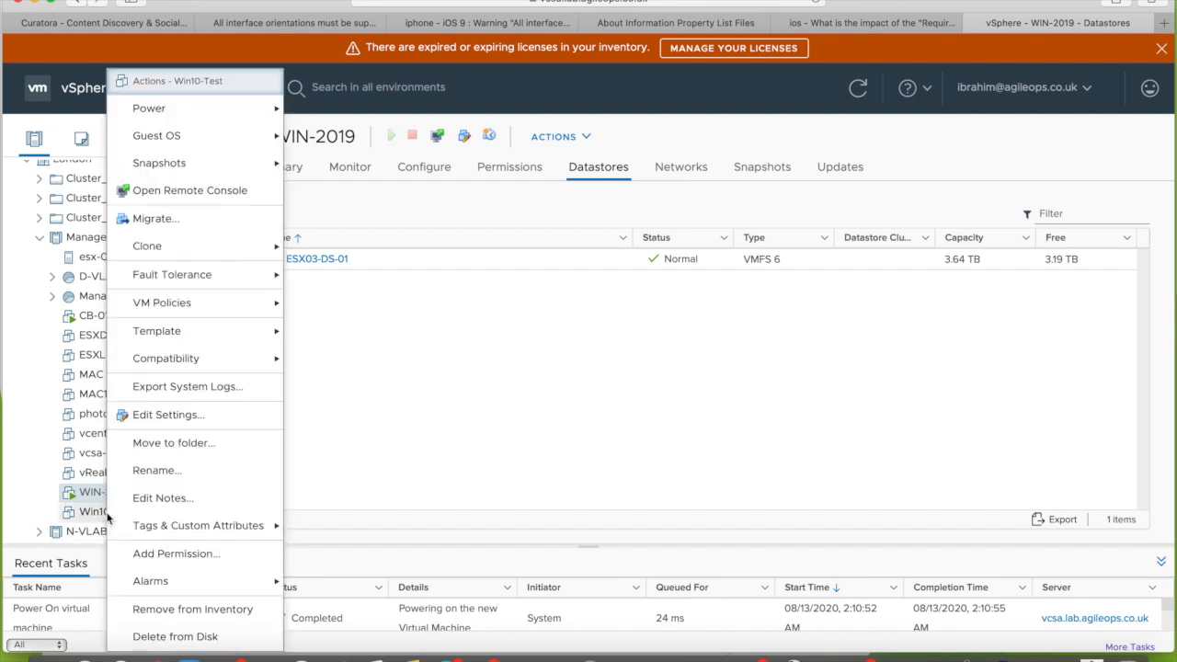
click(70, 521)
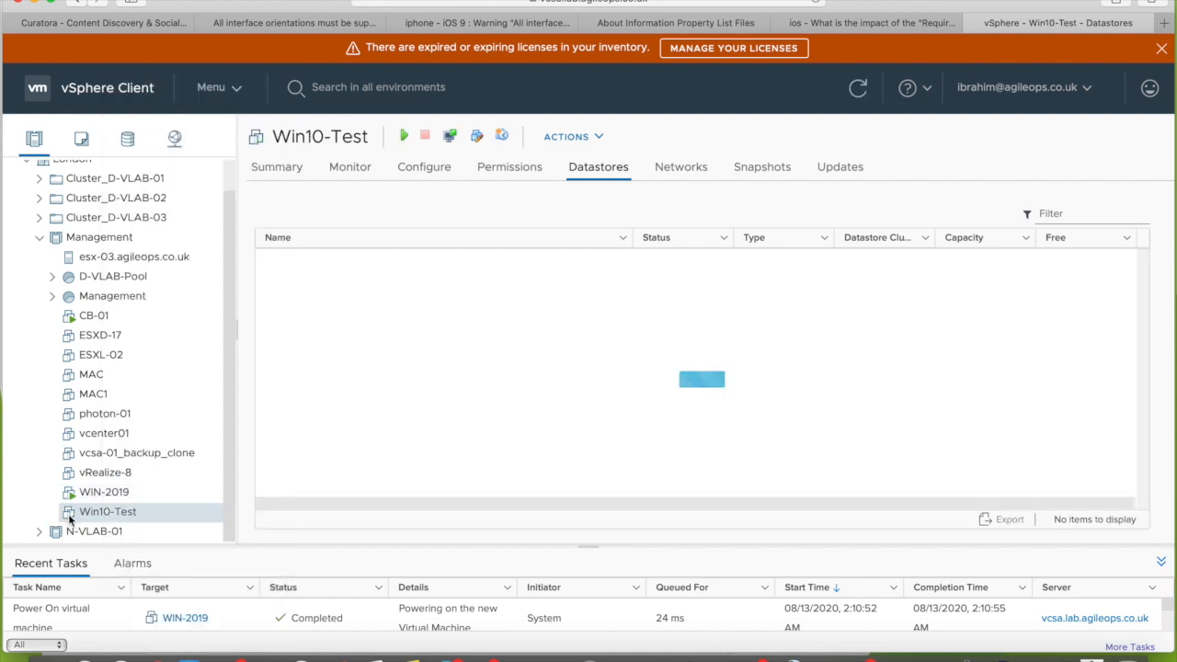
right_click(92, 514)
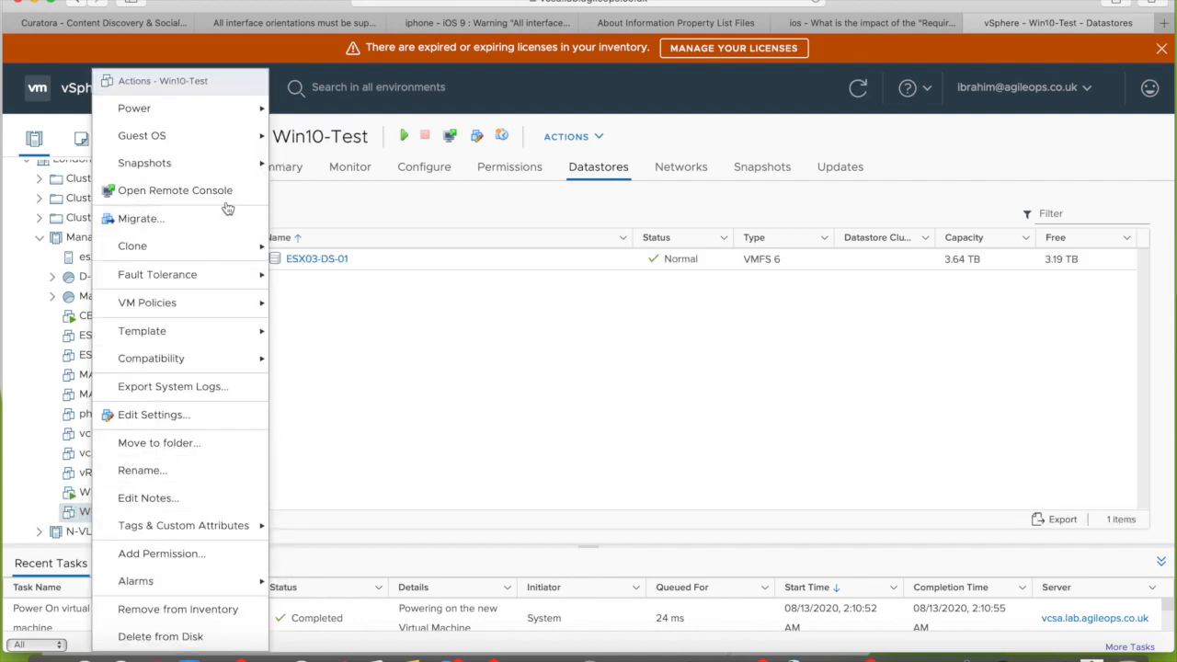
mouse_move(207, 111)
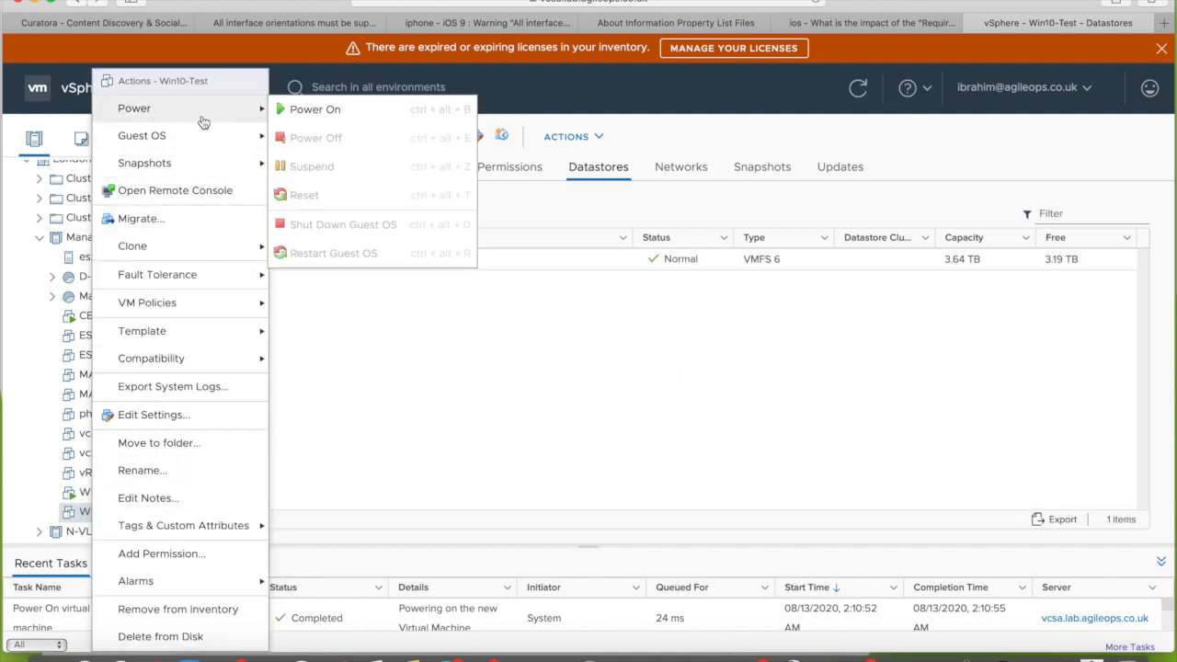
click(300, 112)
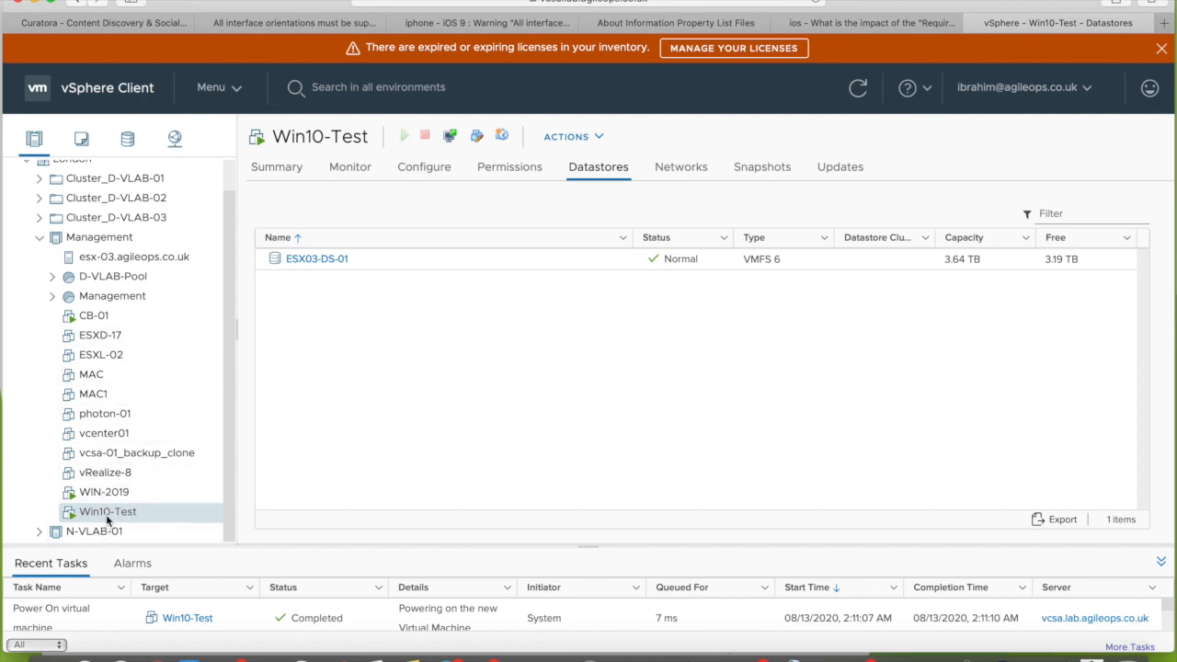
Launch the web console of the Win10-Test virtual machine from its summary
click(306, 175)
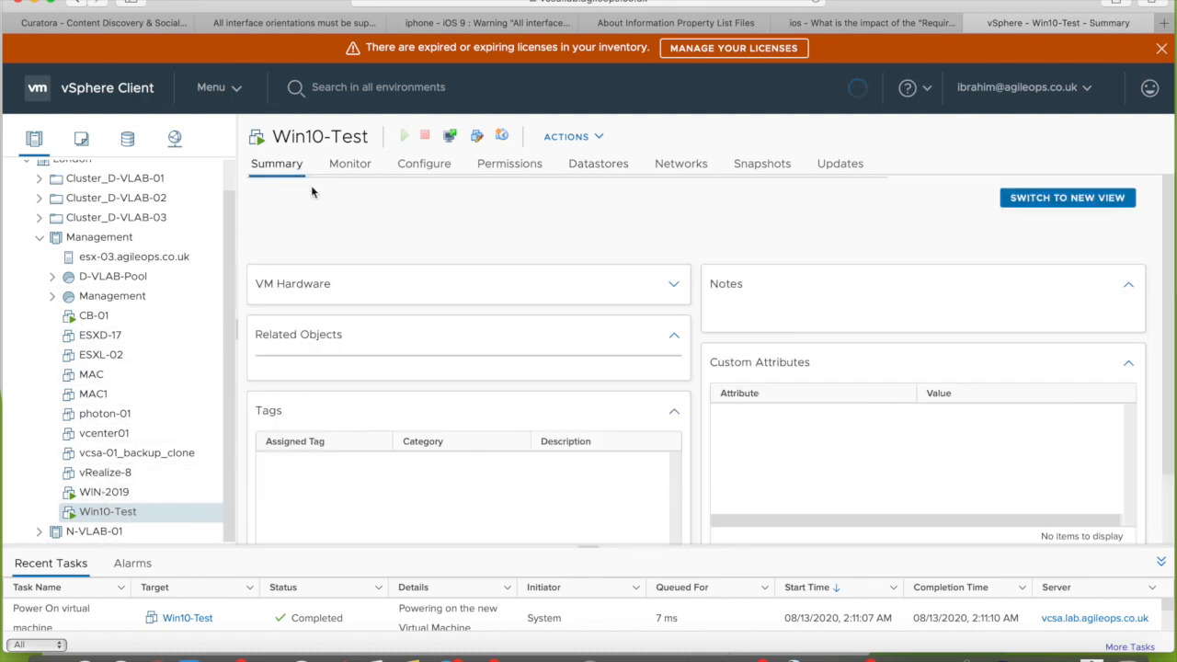
click(349, 271)
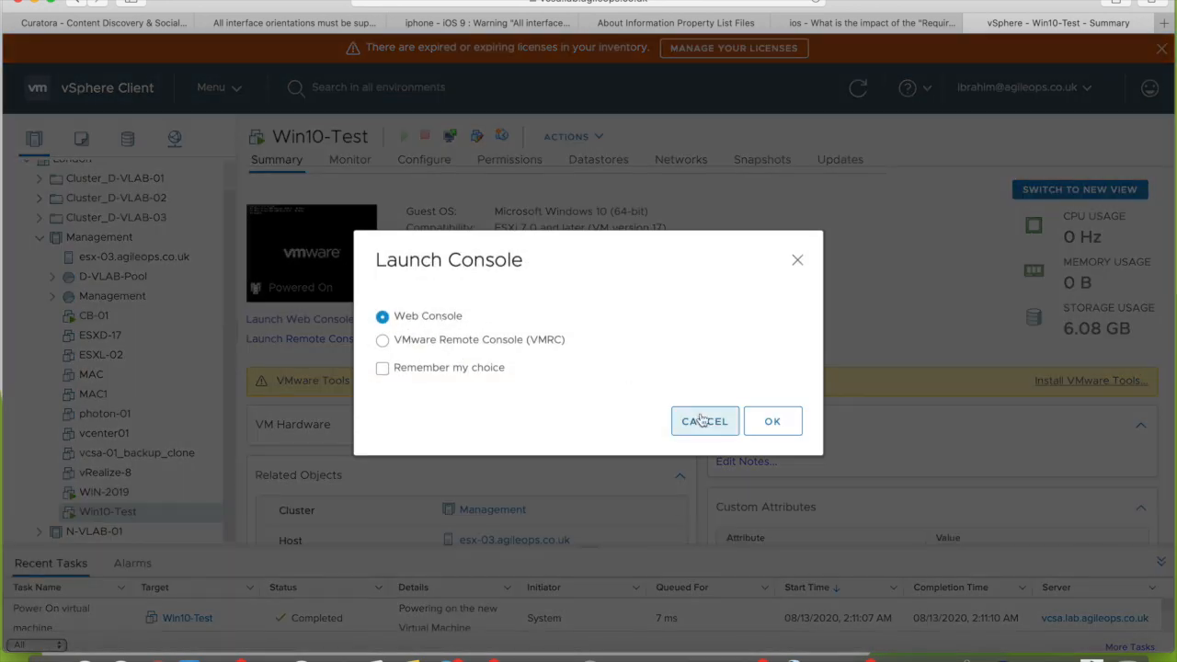
click(782, 411)
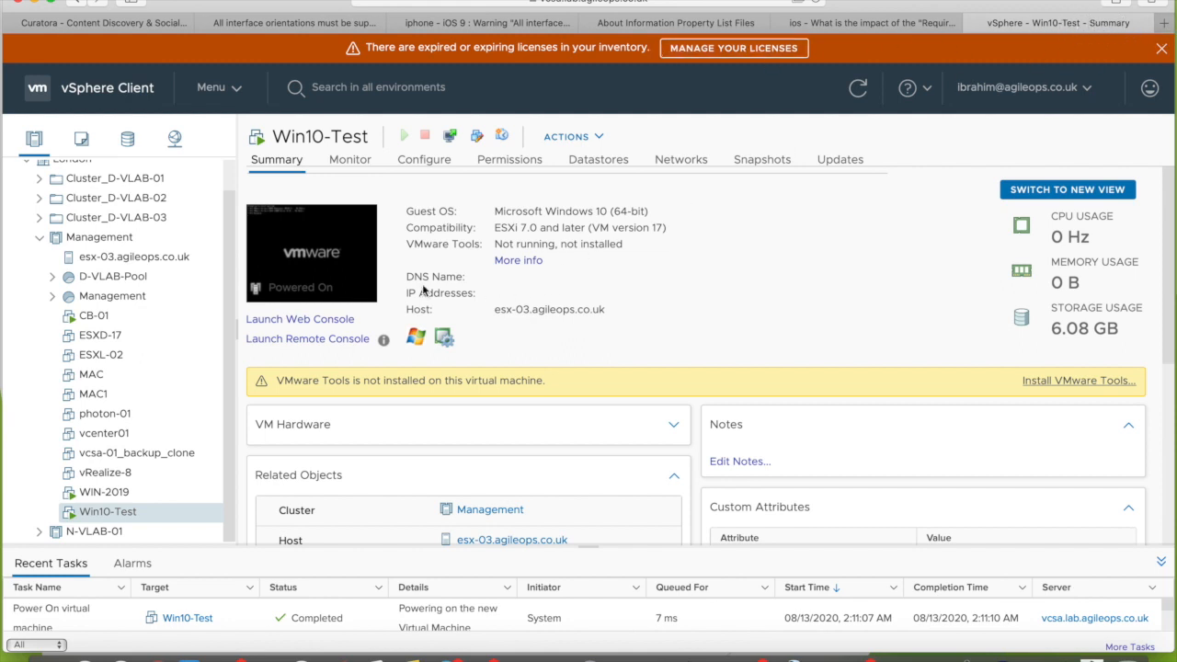
click(303, 320)
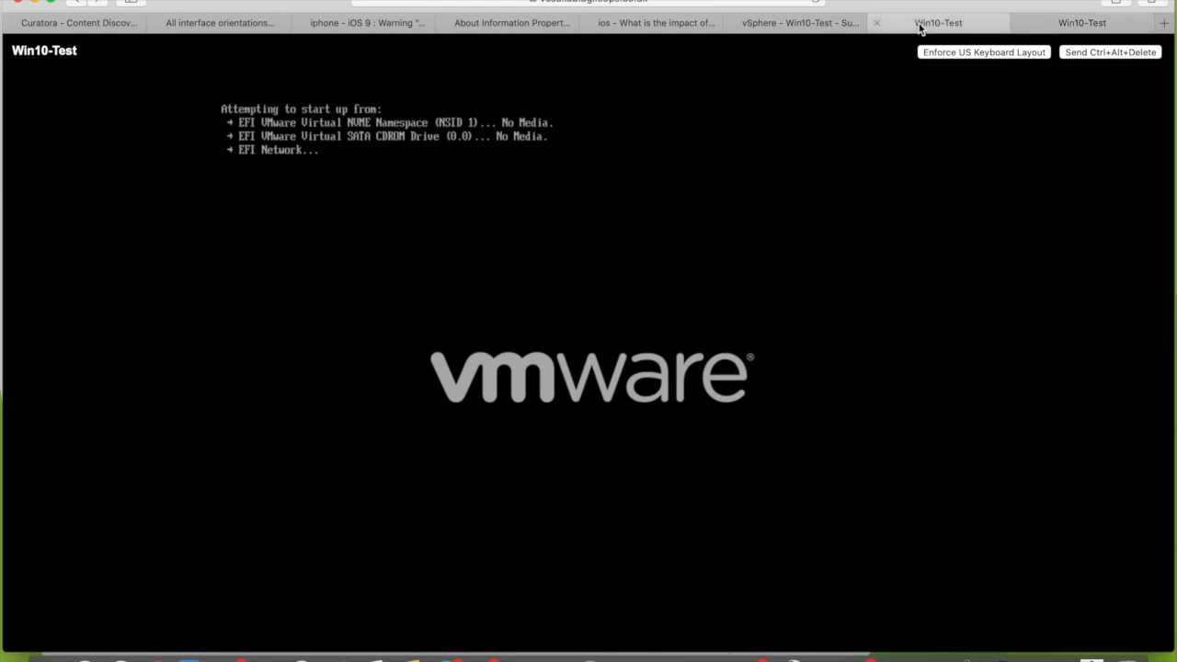
Open datastore ESX03-DS-01 from Win10-Test's datastores and inspect the Win10-Test folder's files with the Name column widened
click(815, 24)
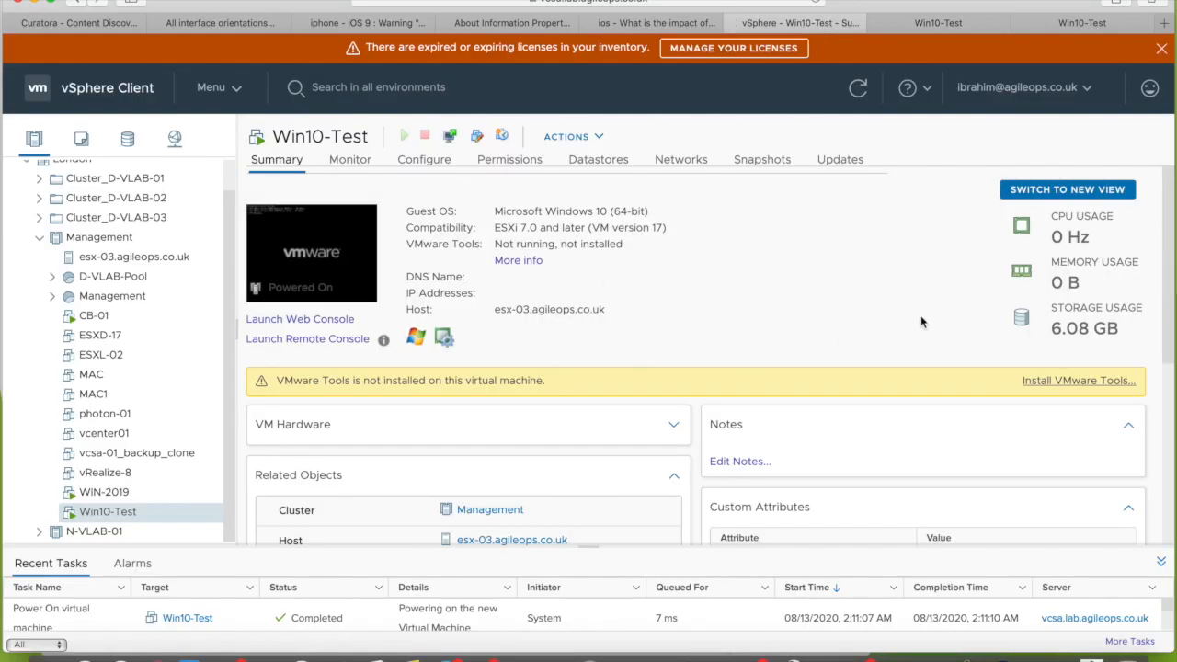
click(607, 161)
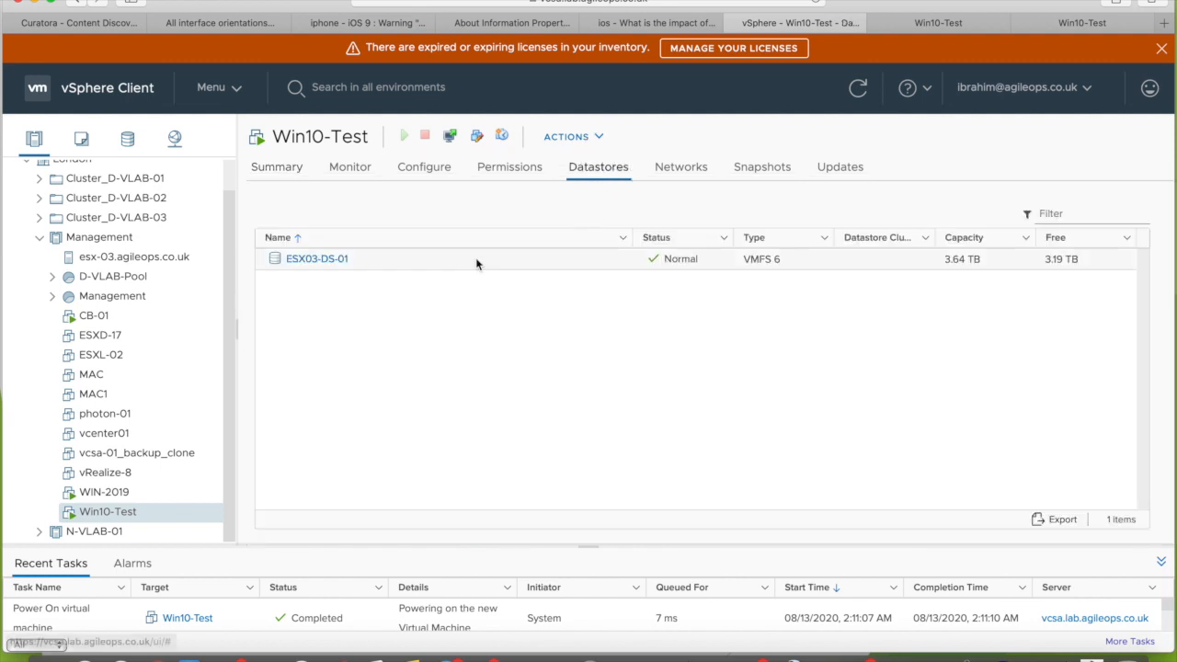
click(313, 260)
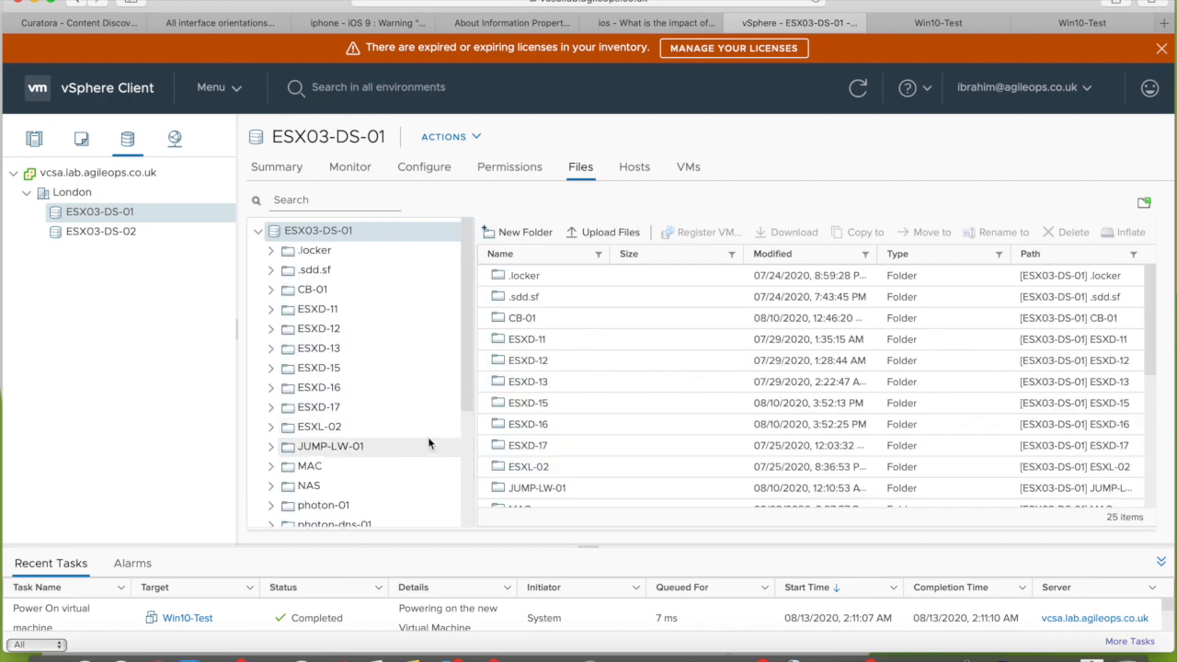
drag(471, 400, 476, 513)
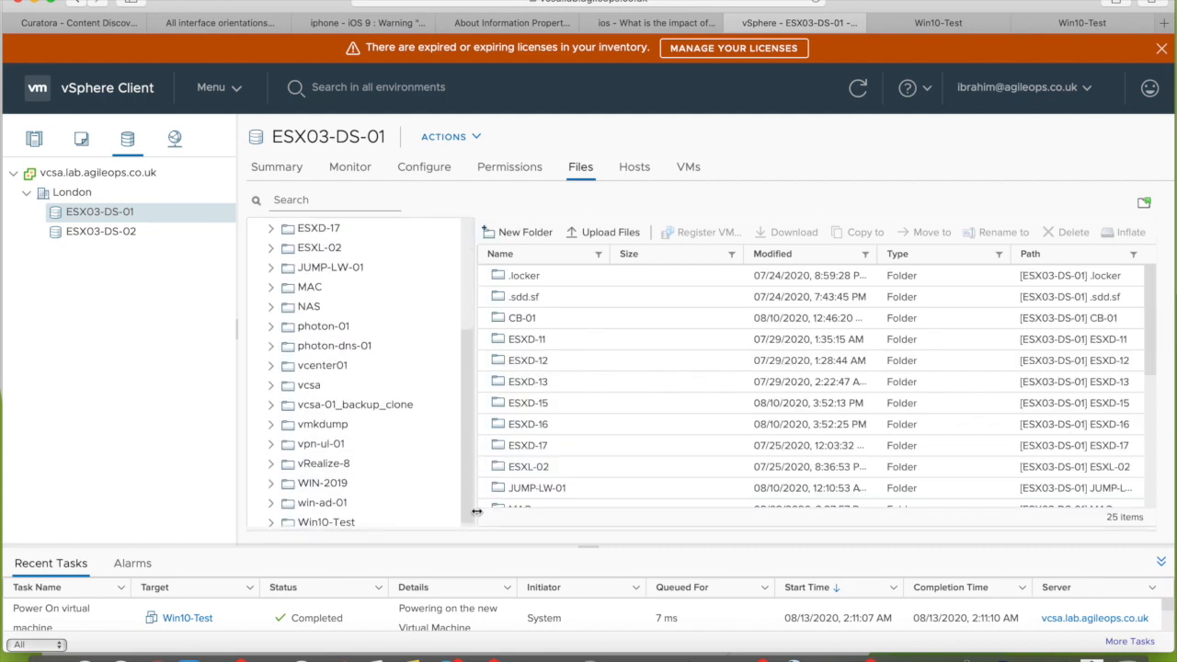
click(352, 521)
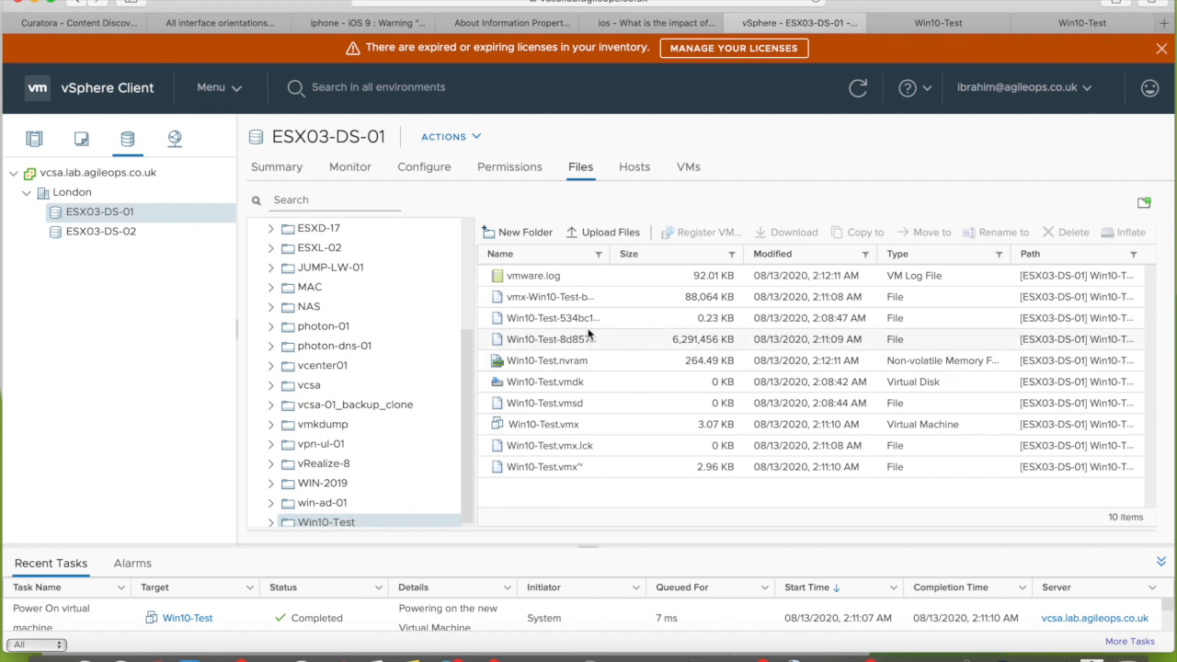
drag(610, 254, 816, 238)
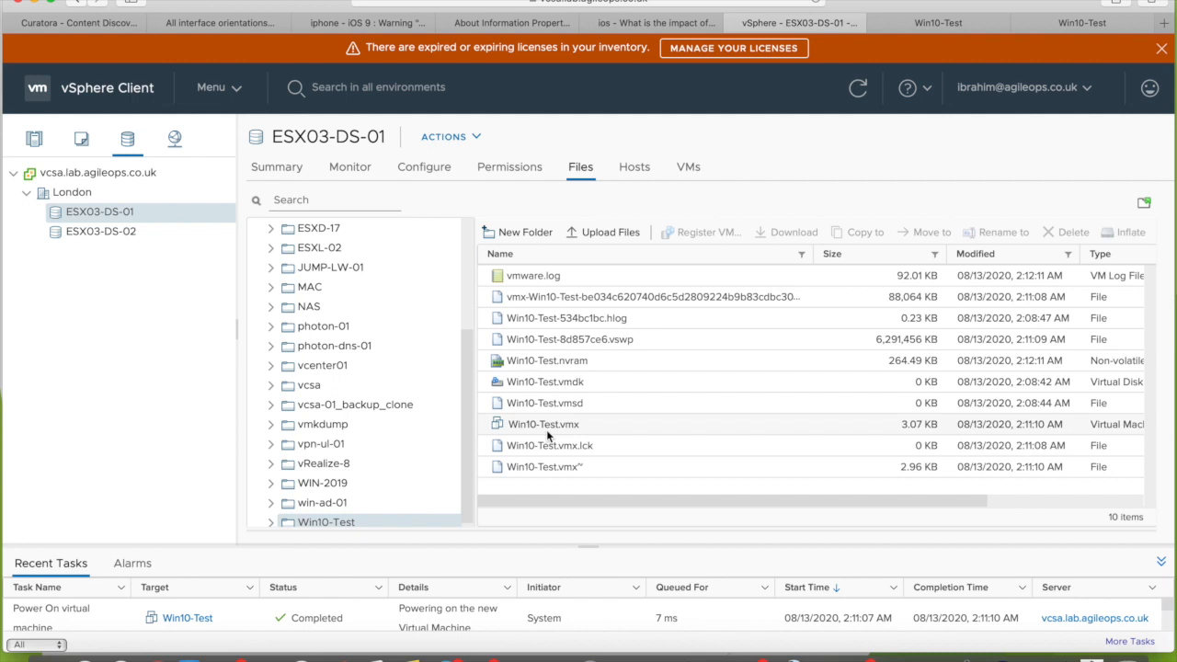
Show the ESX03-DS-01 datastore's summary, and switch to the Demo slide in Microsoft PowerPoint
click(272, 167)
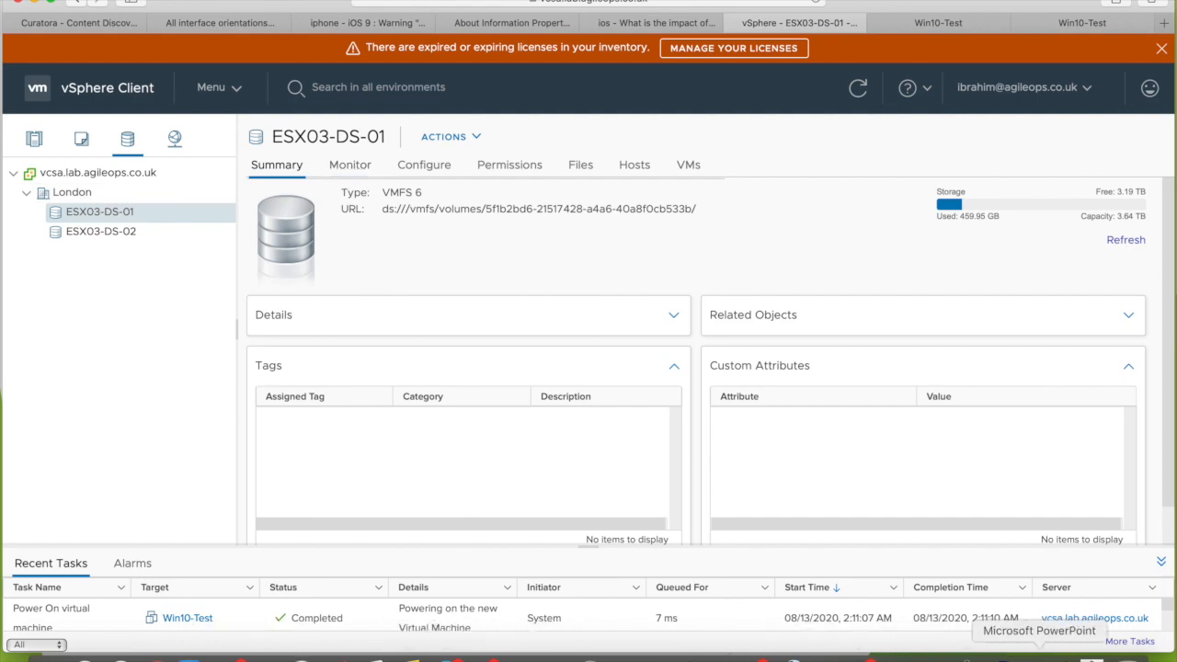
click(1041, 655)
click(599, 460)
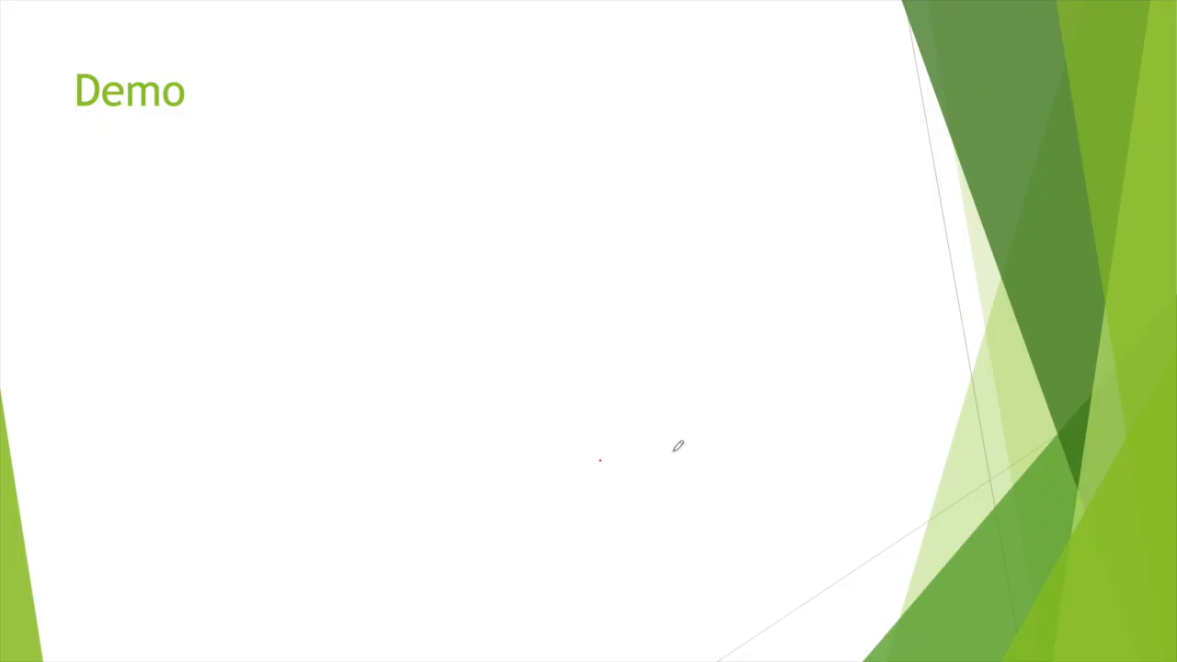
click(117, 646)
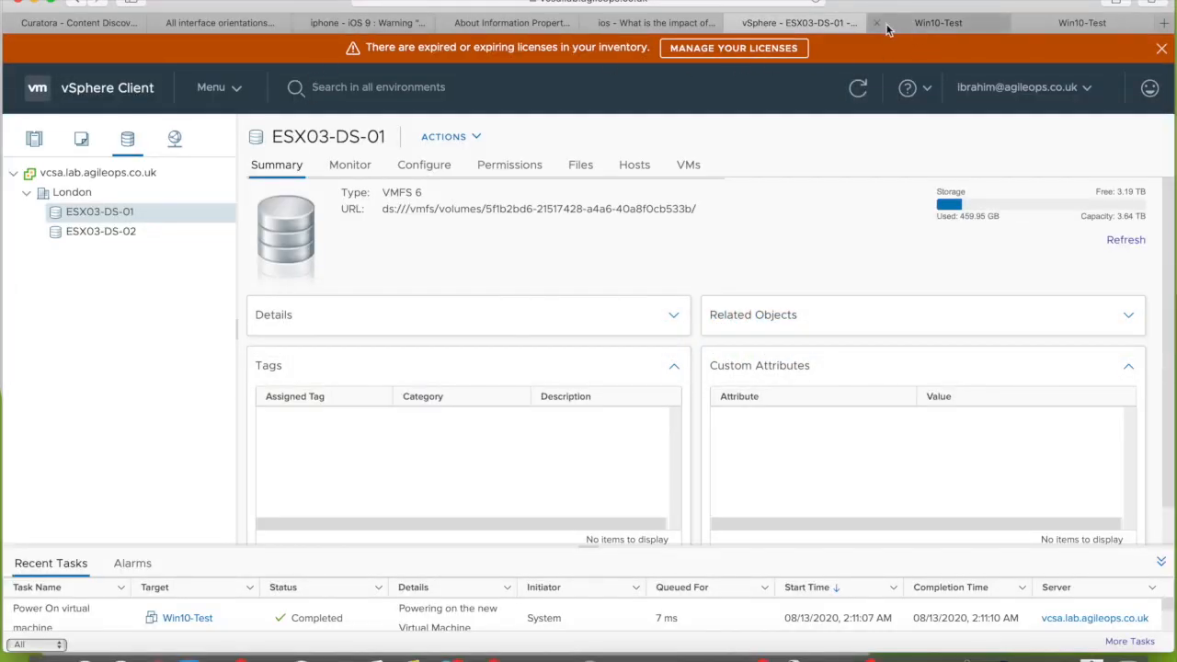
Switch to the browser and load the AgileOps website in place of the first Win10-Test console
click(928, 27)
click(590, 2)
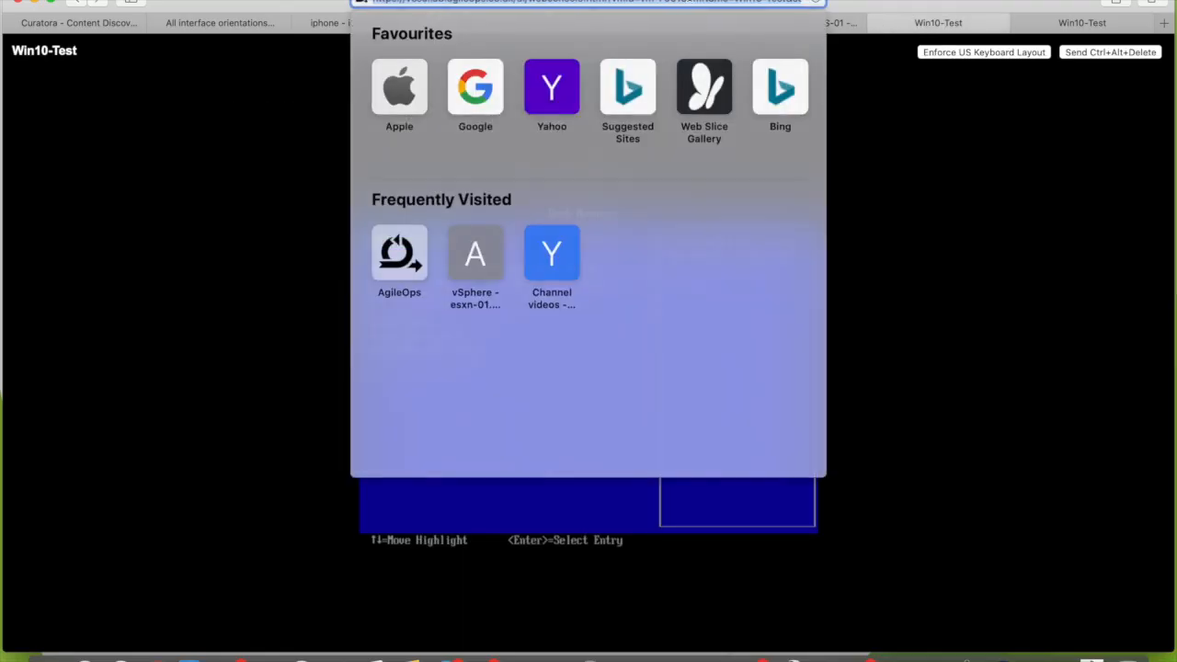
text(al)
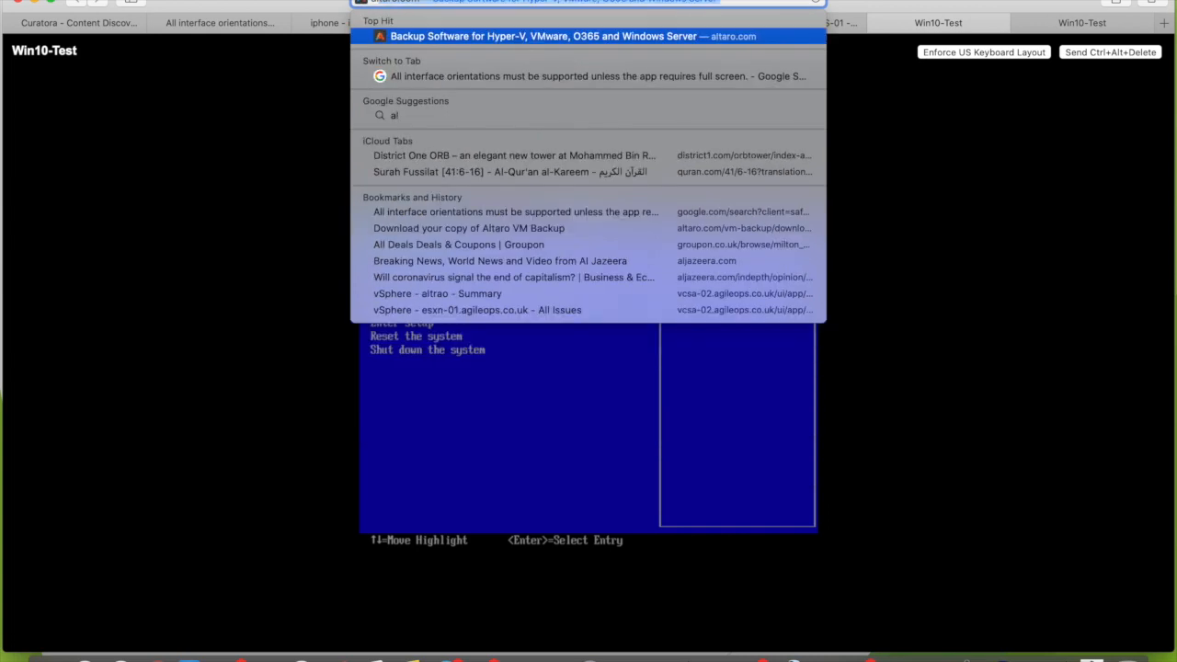
key(BackSpace)
key(BackSpace)
text(gile)
key(Return)
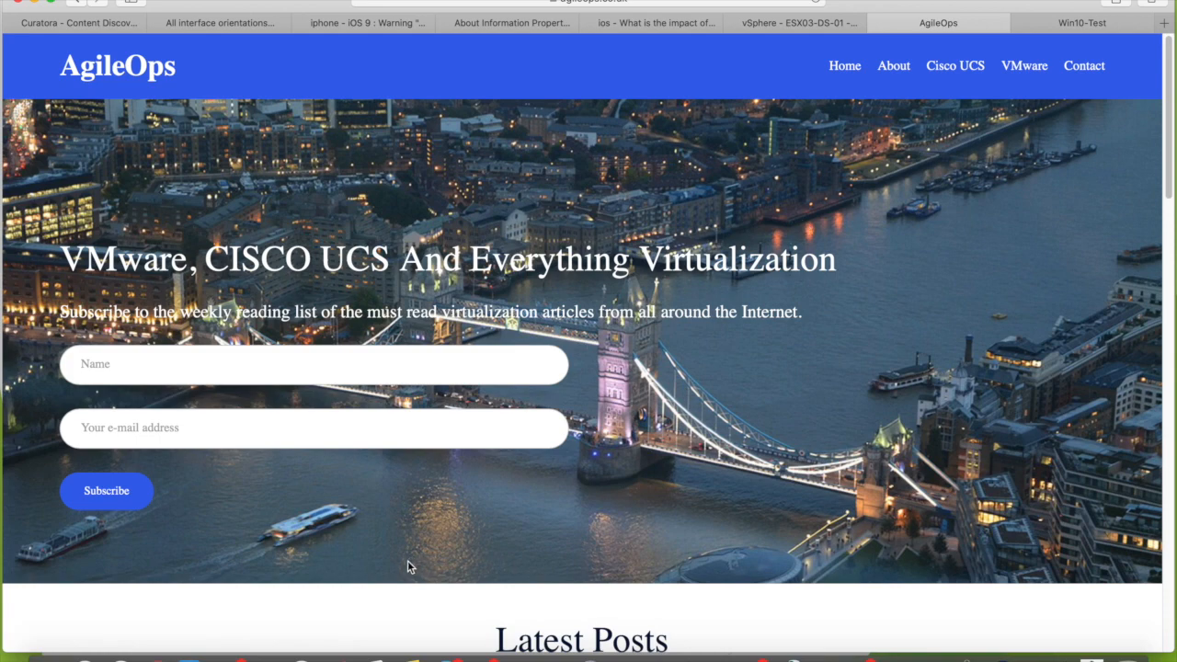
Open the "Online Lab for VMware vSphere 7" post from the site's latest posts
scroll(352, 593, down, 2)
scroll(352, 592, down, 5)
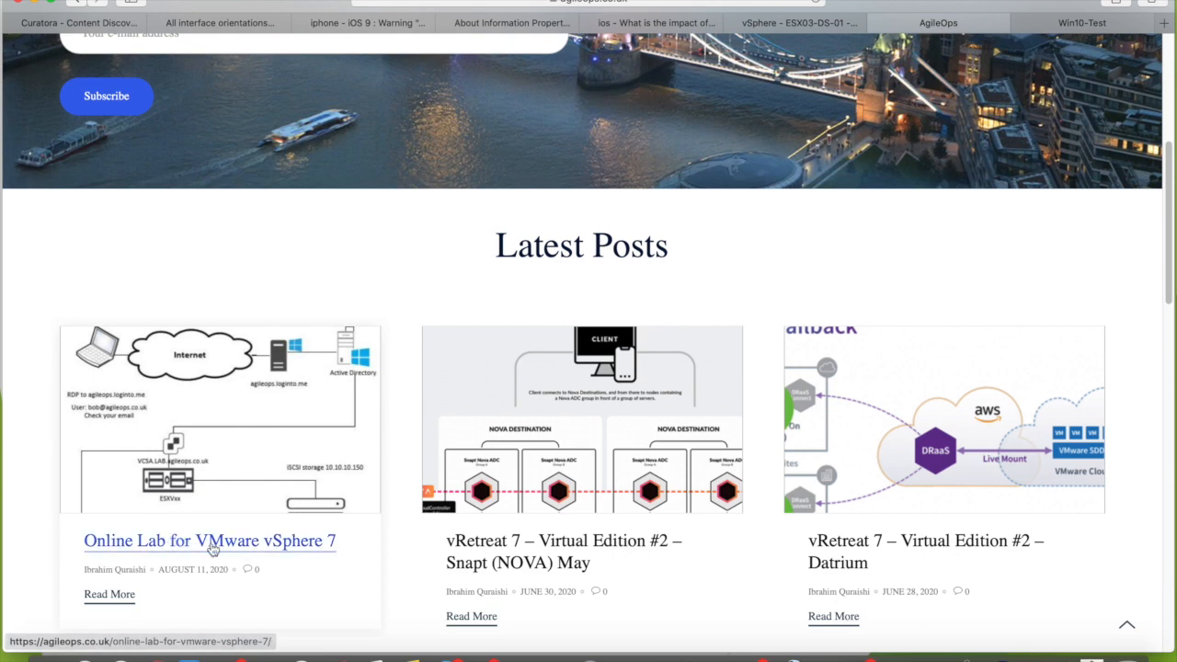
click(266, 546)
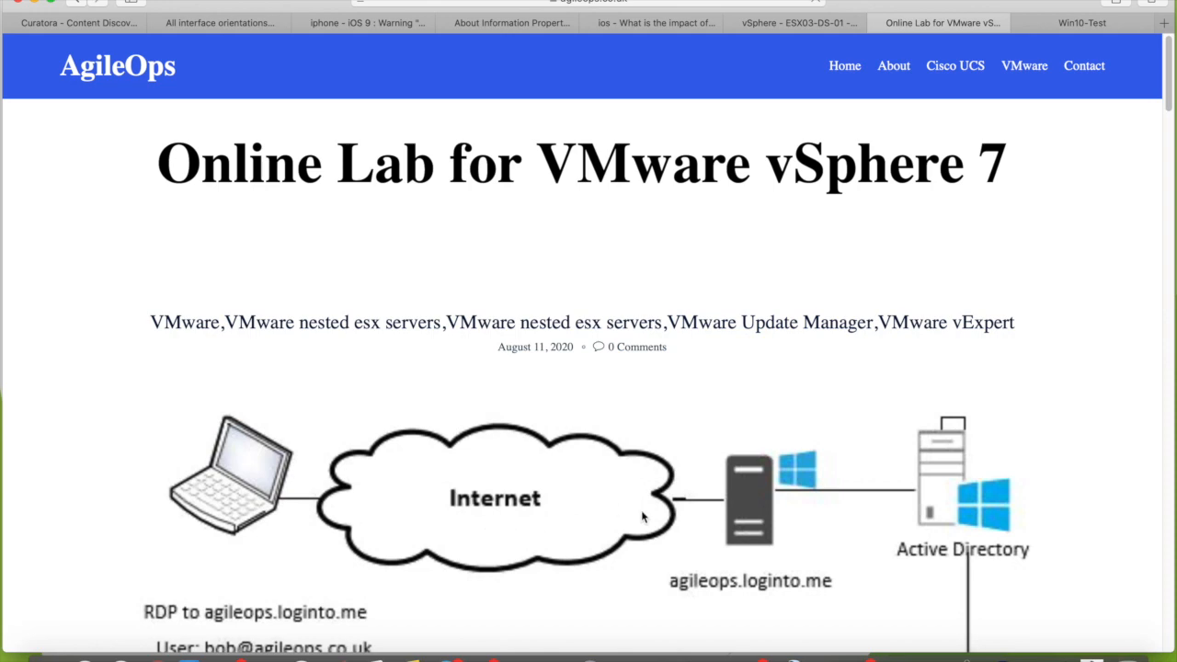
Examine the post's network diagram and its introduction for what the online lab includes
scroll(641, 565, down, 5)
scroll(640, 566, down, 5)
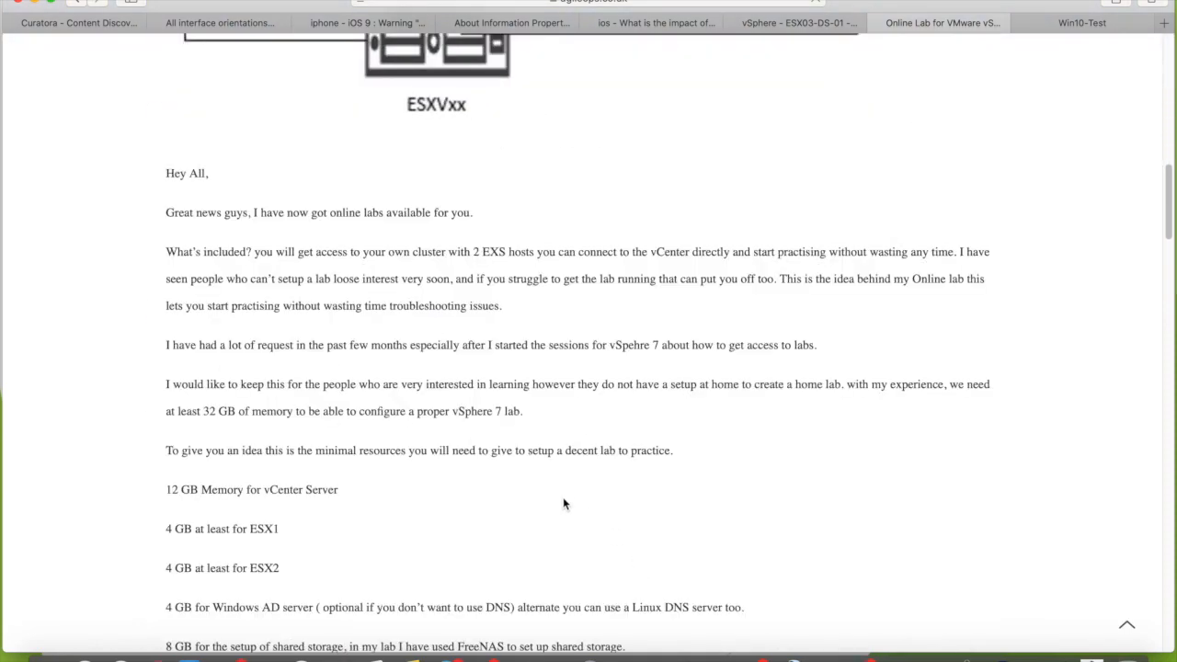
scroll(564, 502, up, 1)
scroll(562, 531, up, 10)
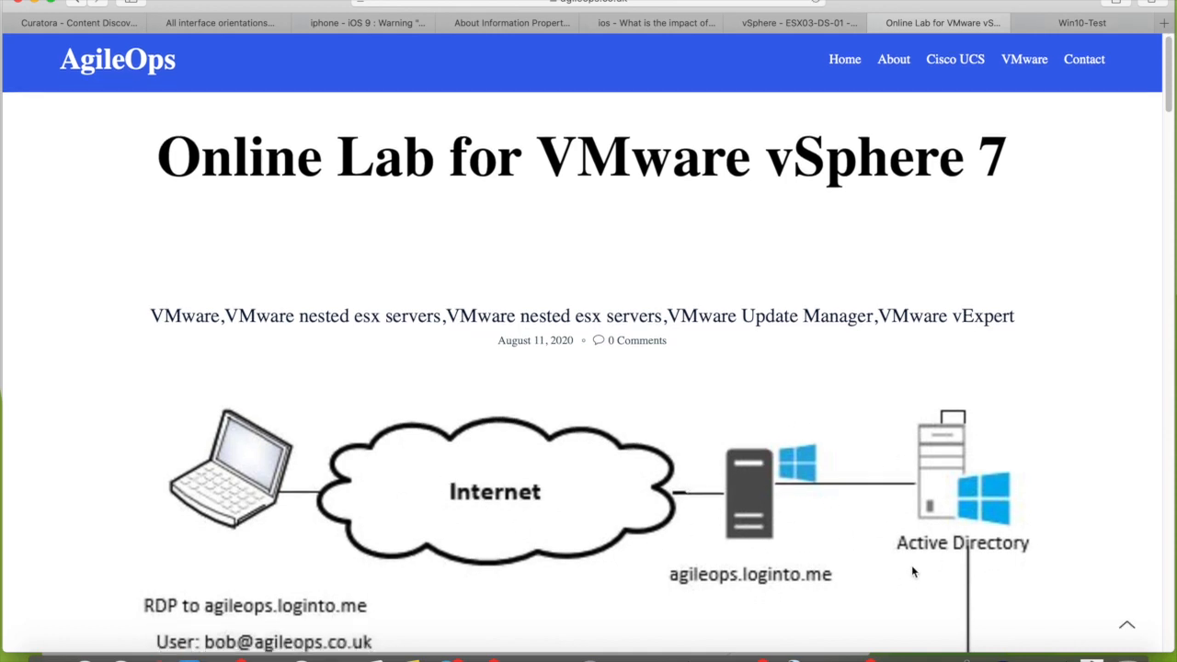
scroll(911, 567, down, 5)
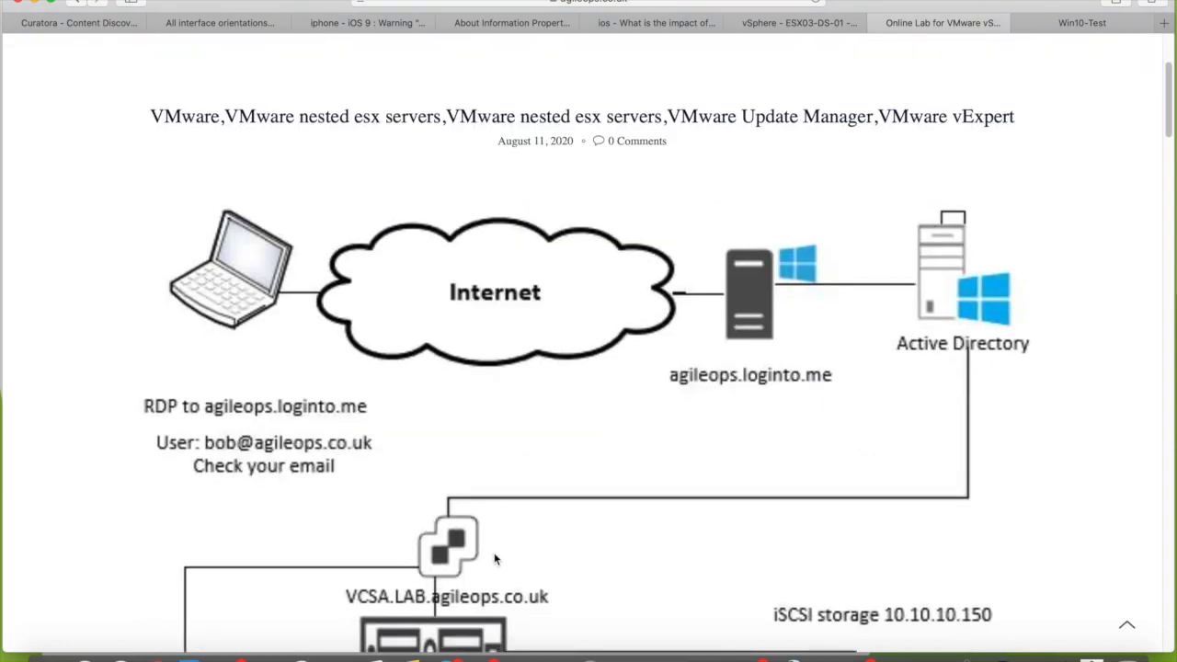
scroll(589, 557, down, 7)
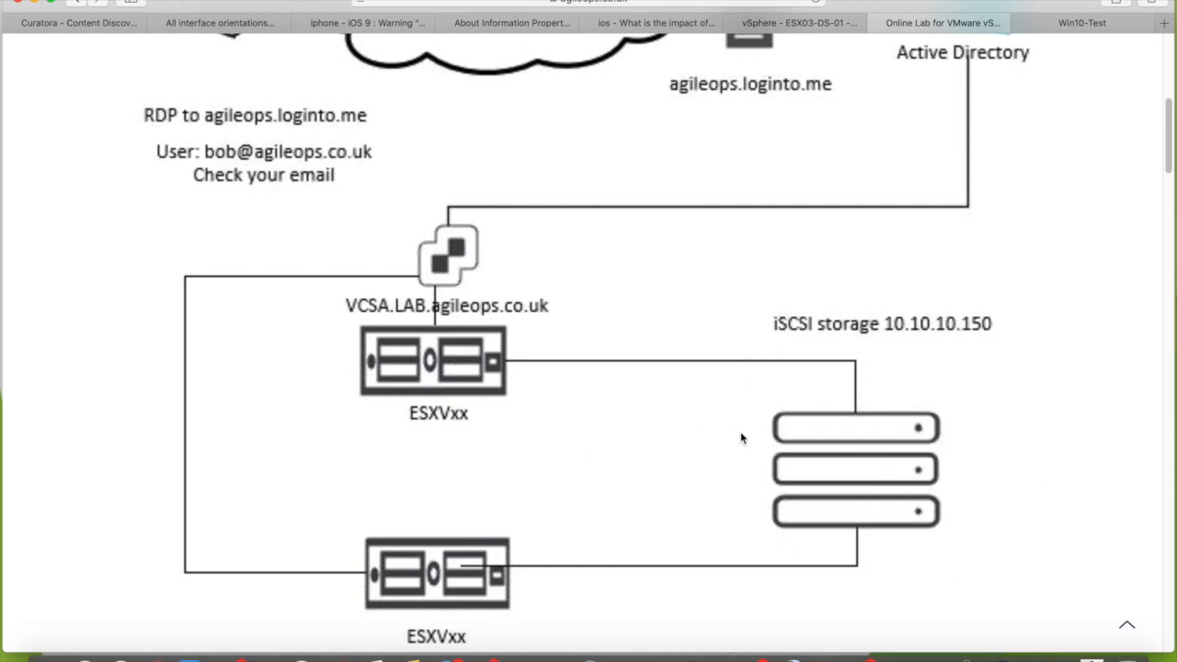
scroll(715, 518, down, 9)
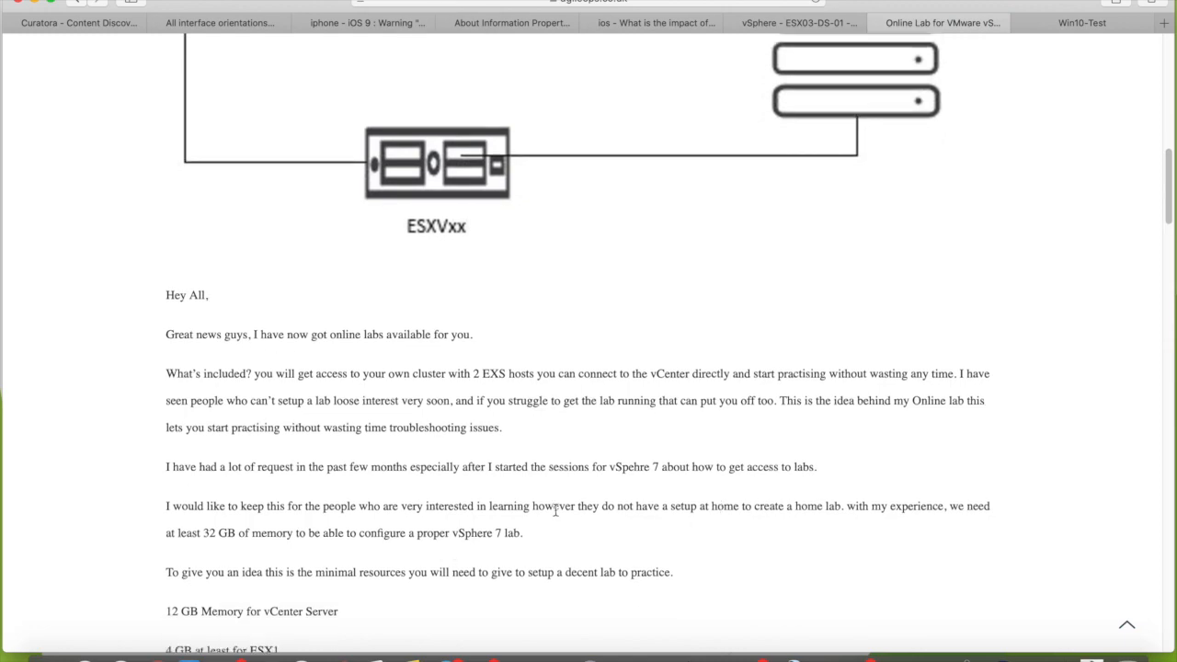
scroll(430, 459, down, 13)
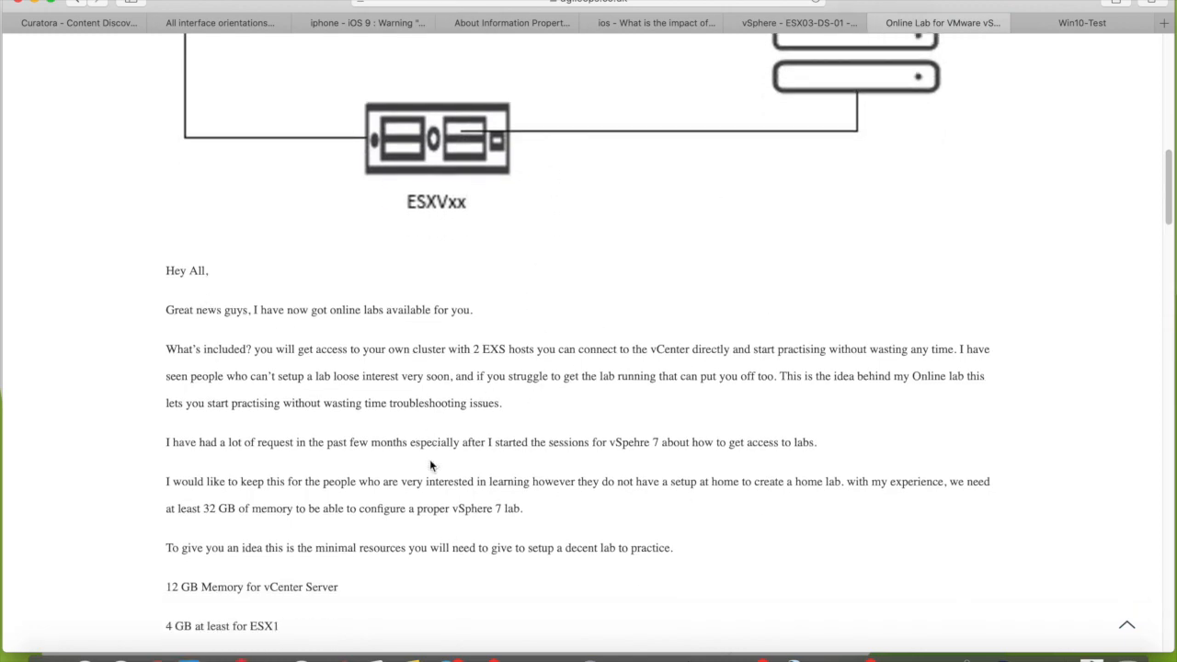
Highlight the minimum memory lines for vCenter Server, ESX1, ESX2 and the shared storage in turn
scroll(407, 248, up, 7)
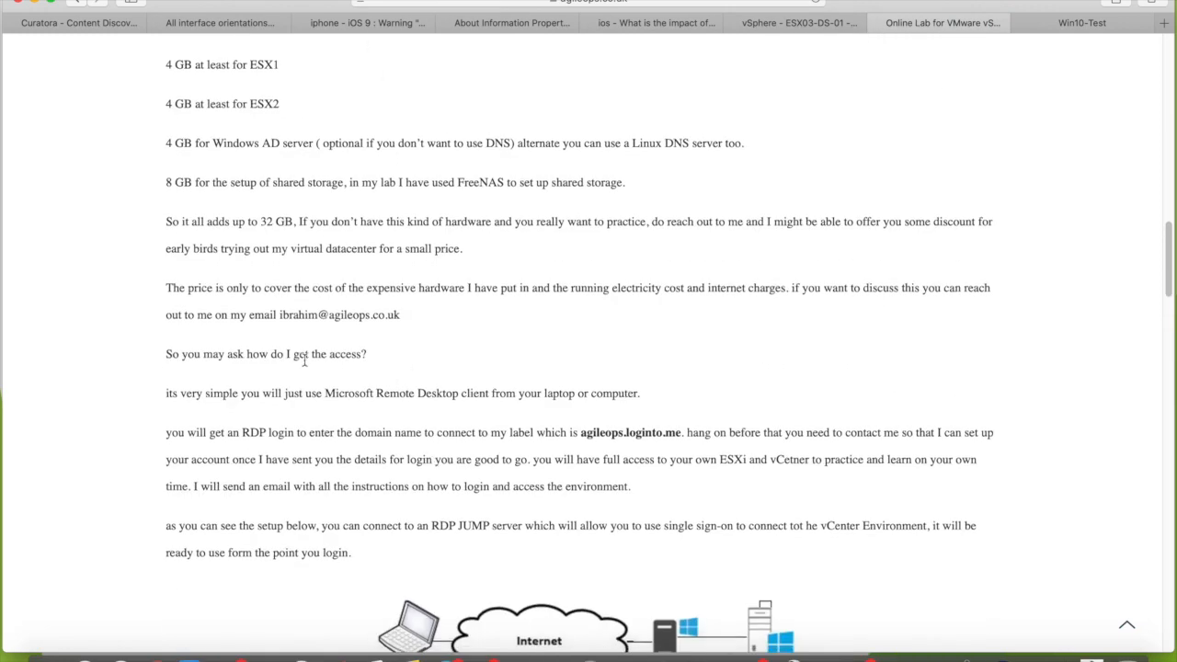
drag(169, 357, 354, 367)
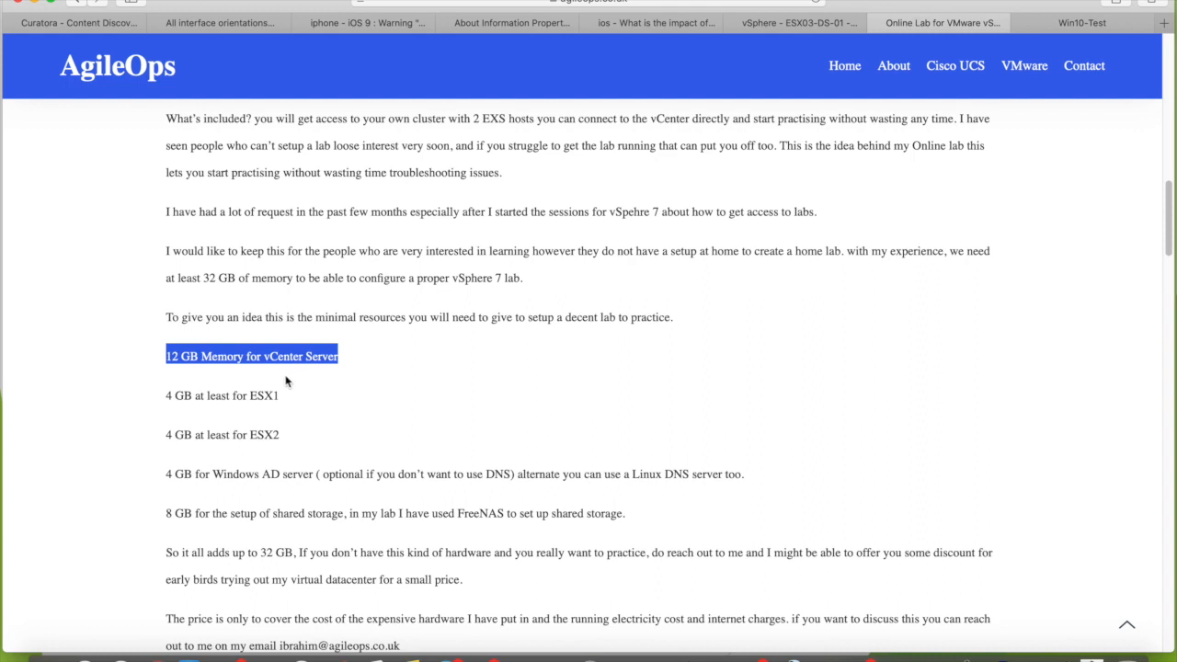
drag(167, 397, 297, 396)
drag(176, 432, 290, 437)
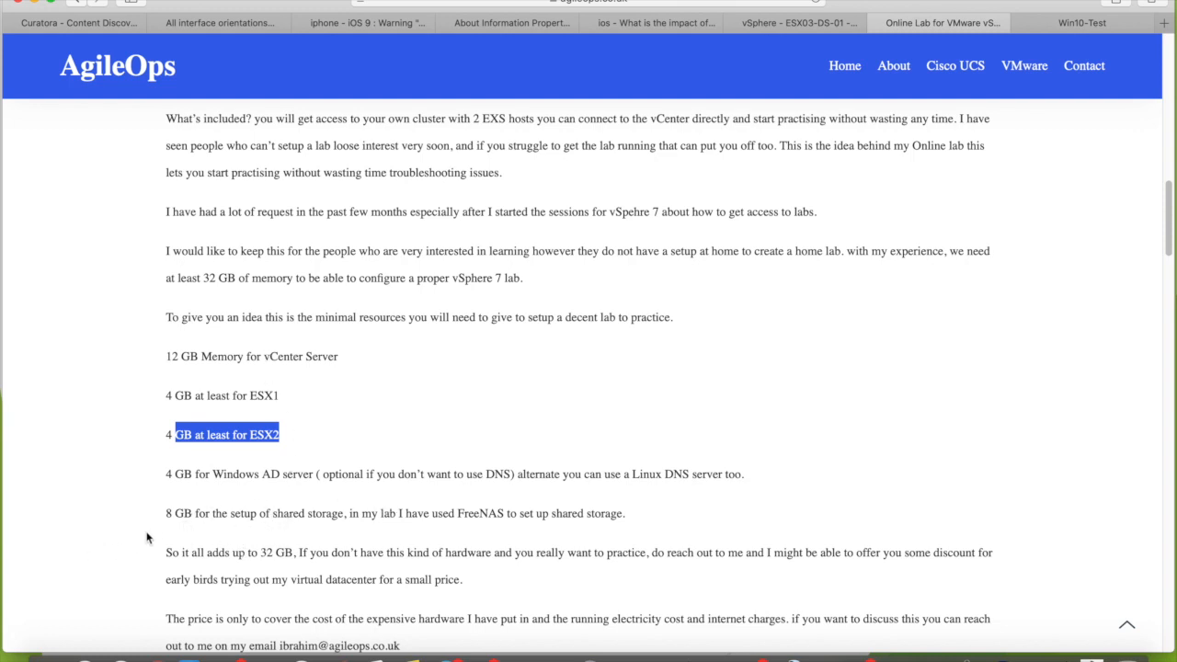
drag(164, 515, 561, 526)
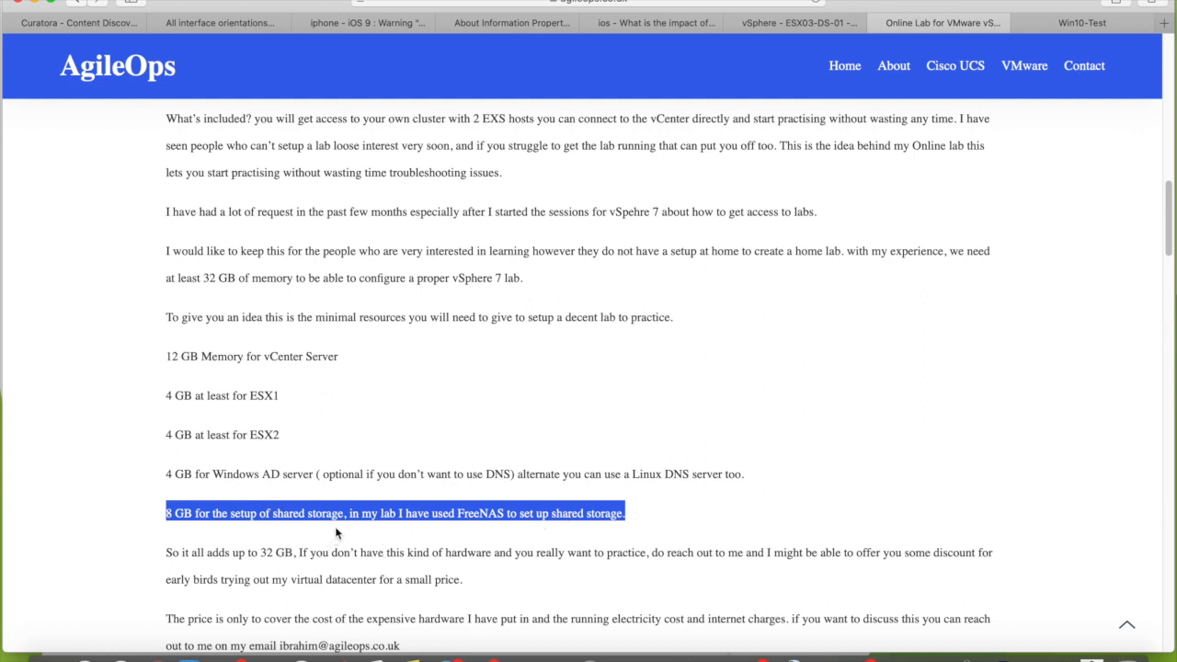
Read how to access the lab over Remote Desktop, its layout diagram and the payment instructions
scroll(361, 535, down, 1)
scroll(361, 535, down, 5)
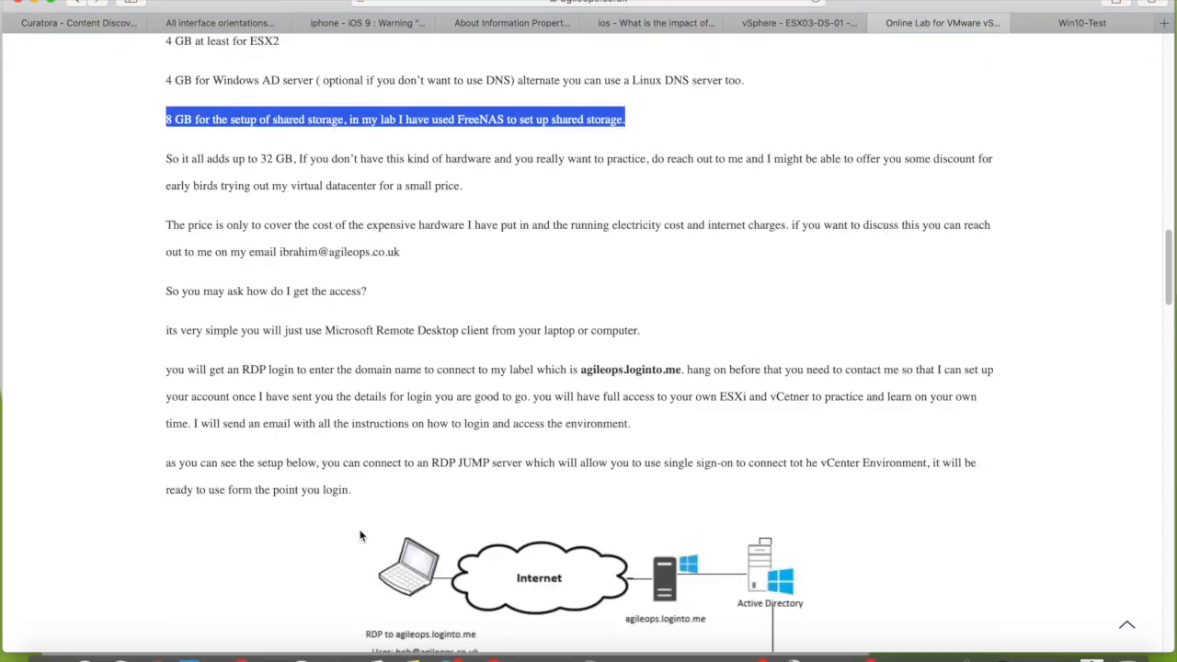
scroll(361, 535, down, 1)
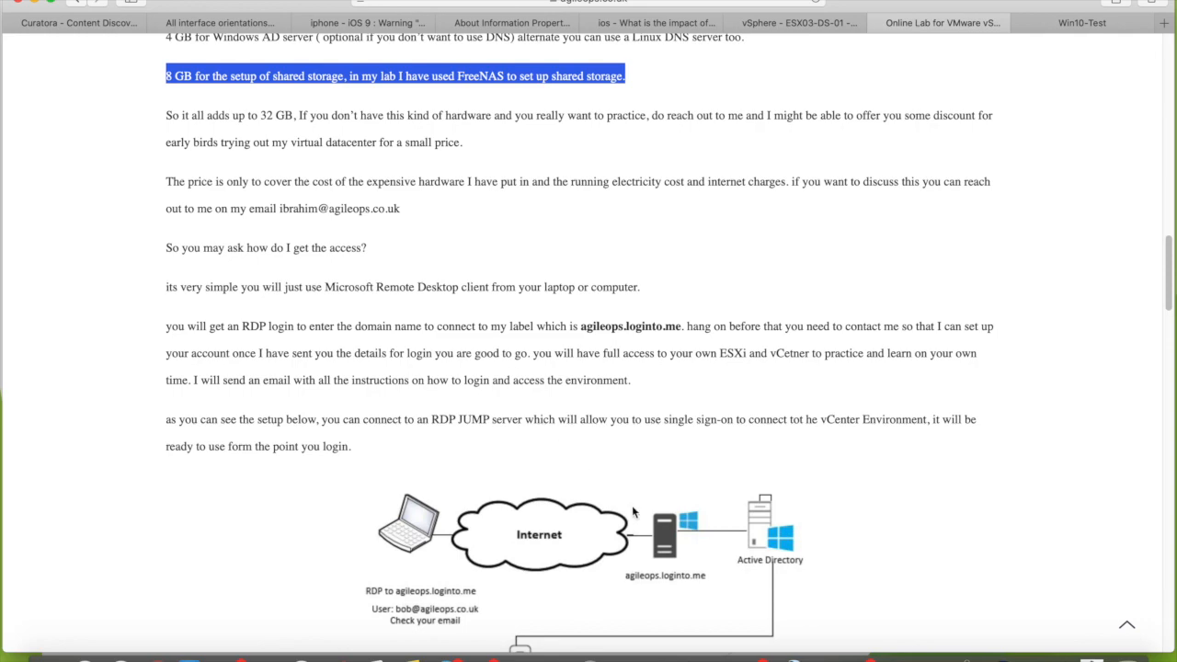
scroll(632, 512, down, 6)
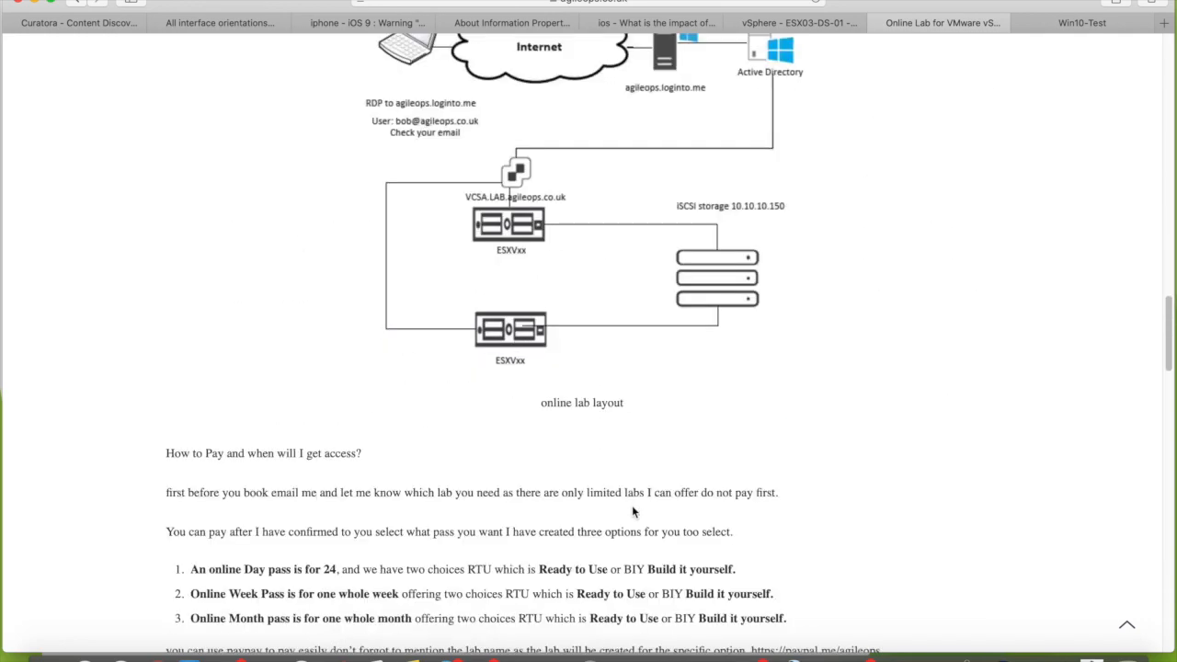
scroll(632, 512, up, 4)
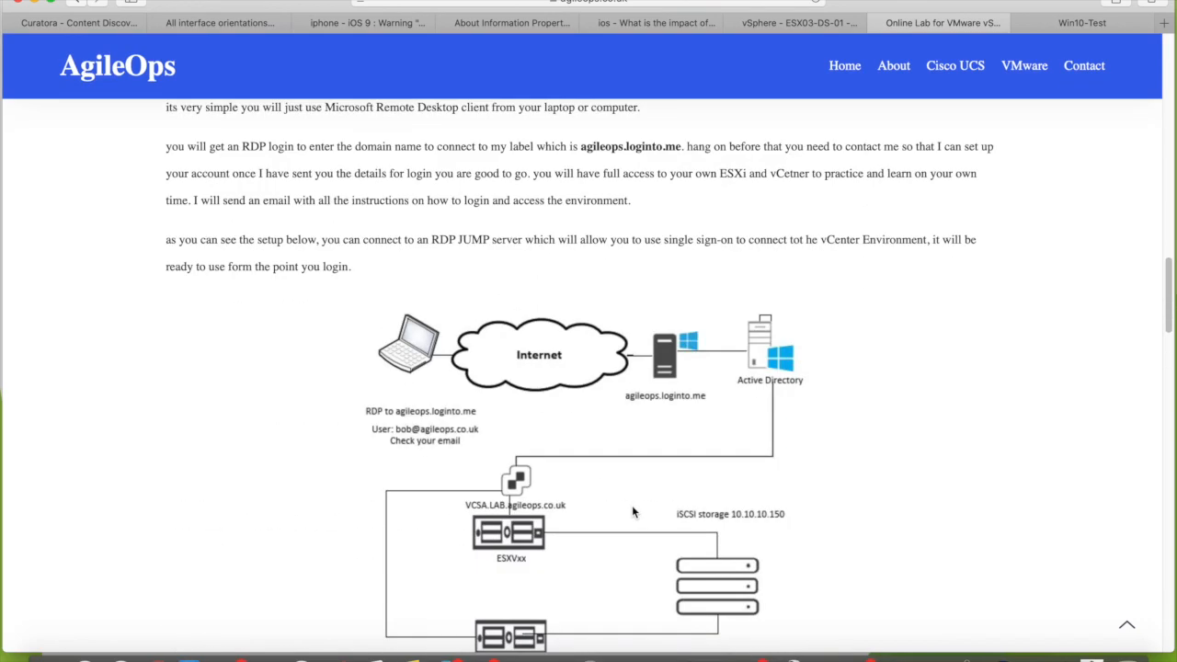
scroll(532, 208, down, 1)
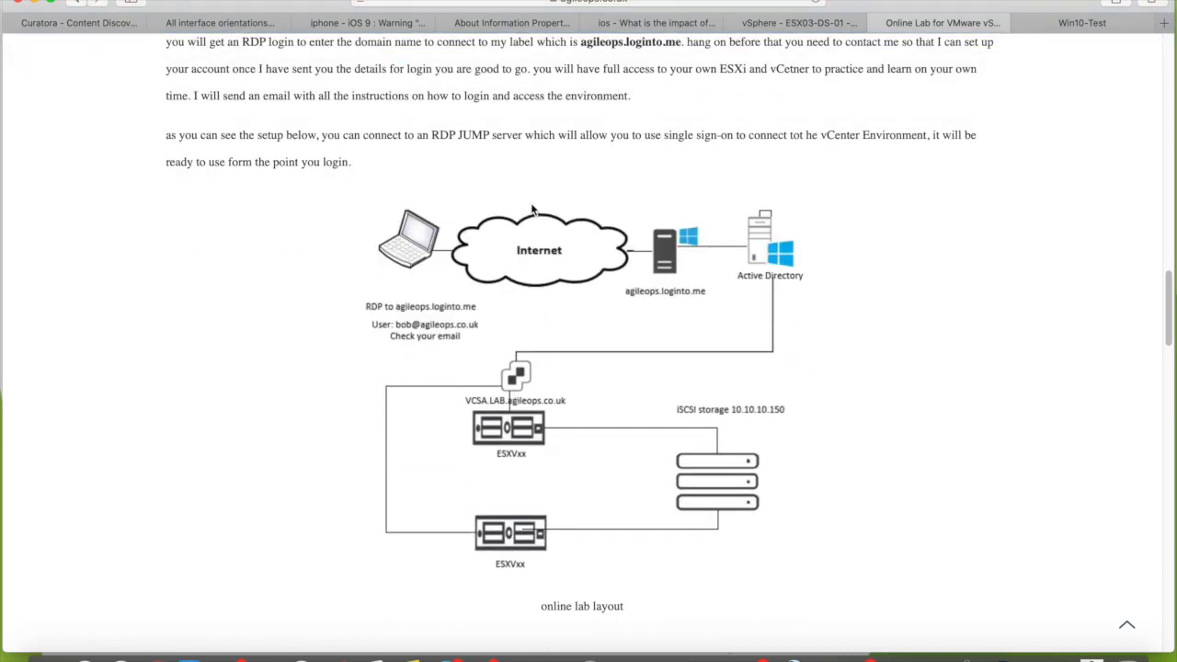
scroll(515, 338, down, 4)
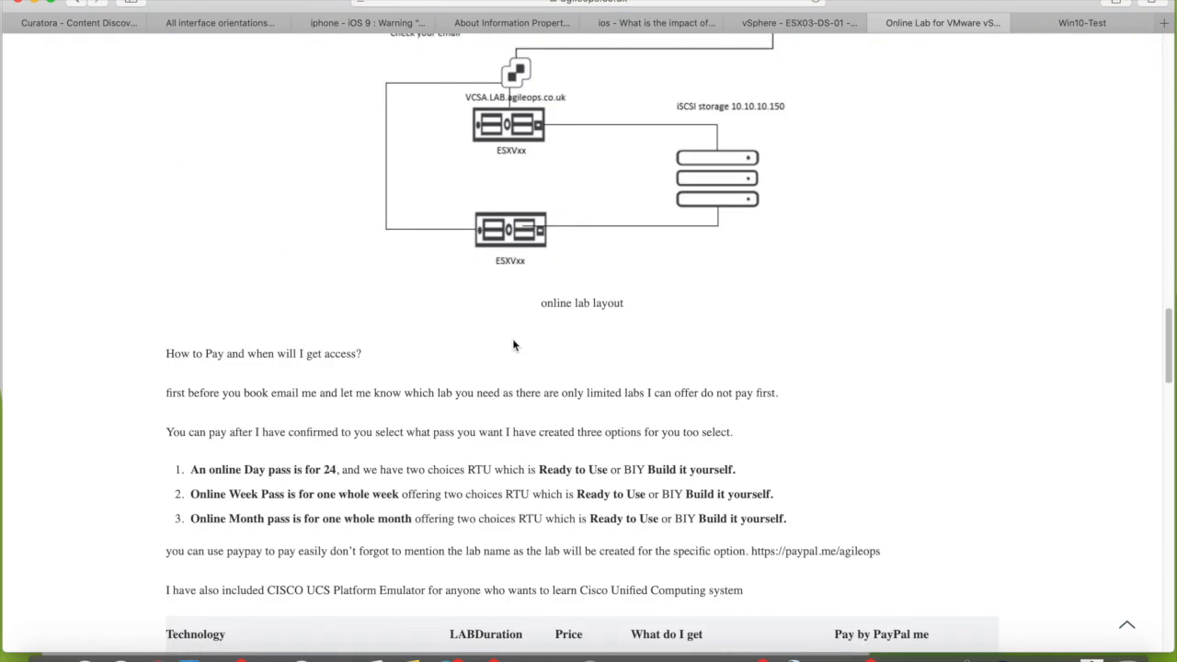
Highlight the VMware day, week and month passes and the "Built it yourself" option in the price table, and read how to get a pass
scroll(673, 475, down, 1)
scroll(674, 475, down, 5)
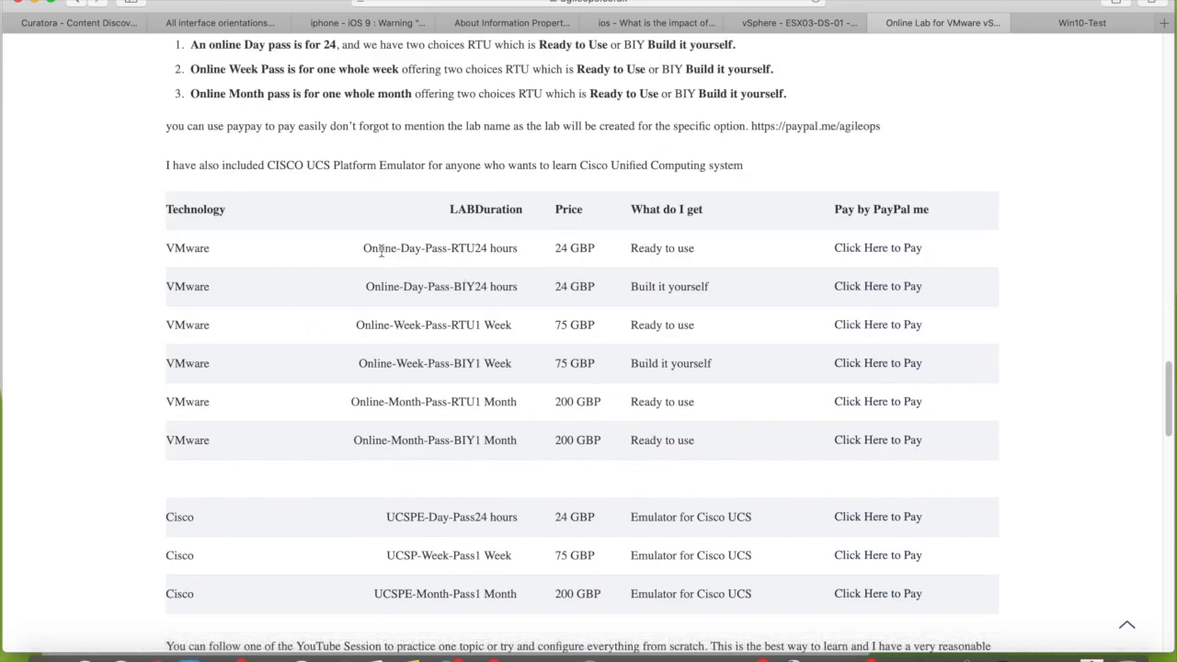
drag(382, 248, 519, 246)
drag(378, 365, 508, 377)
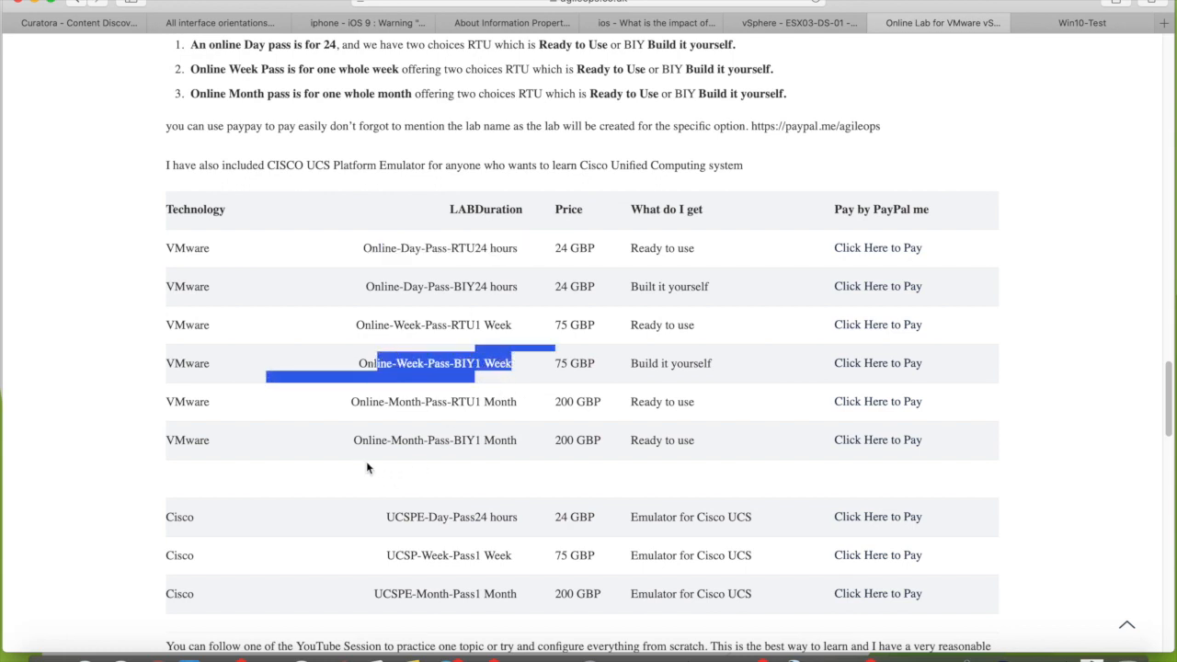
drag(359, 443, 511, 457)
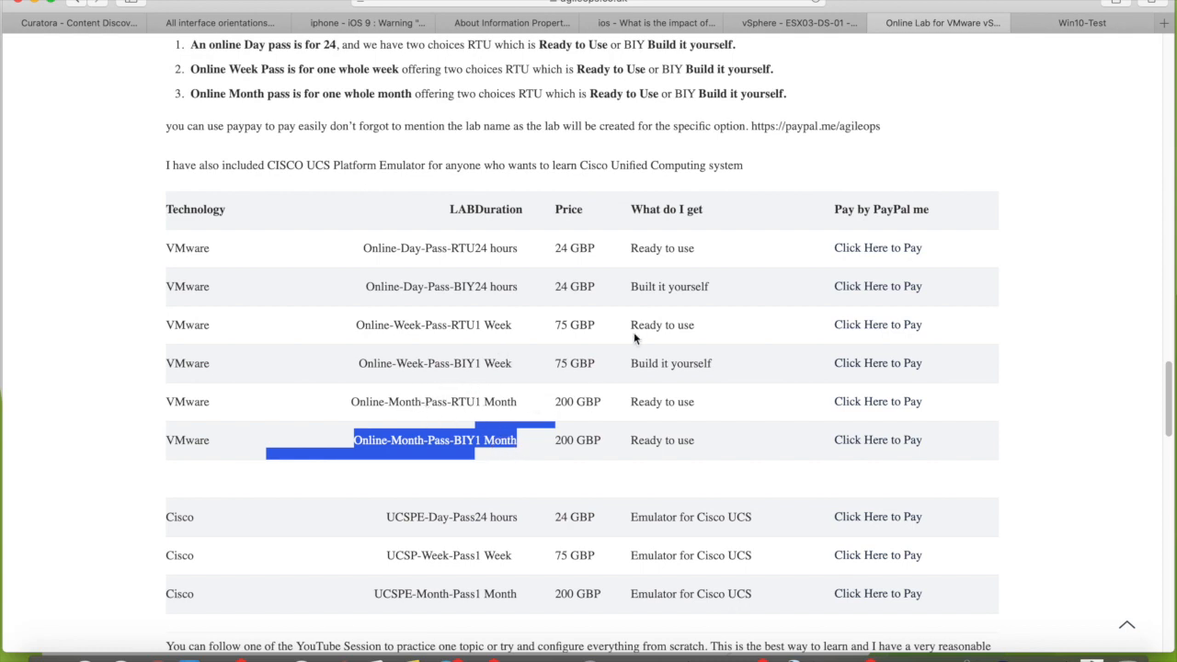
drag(633, 286, 710, 289)
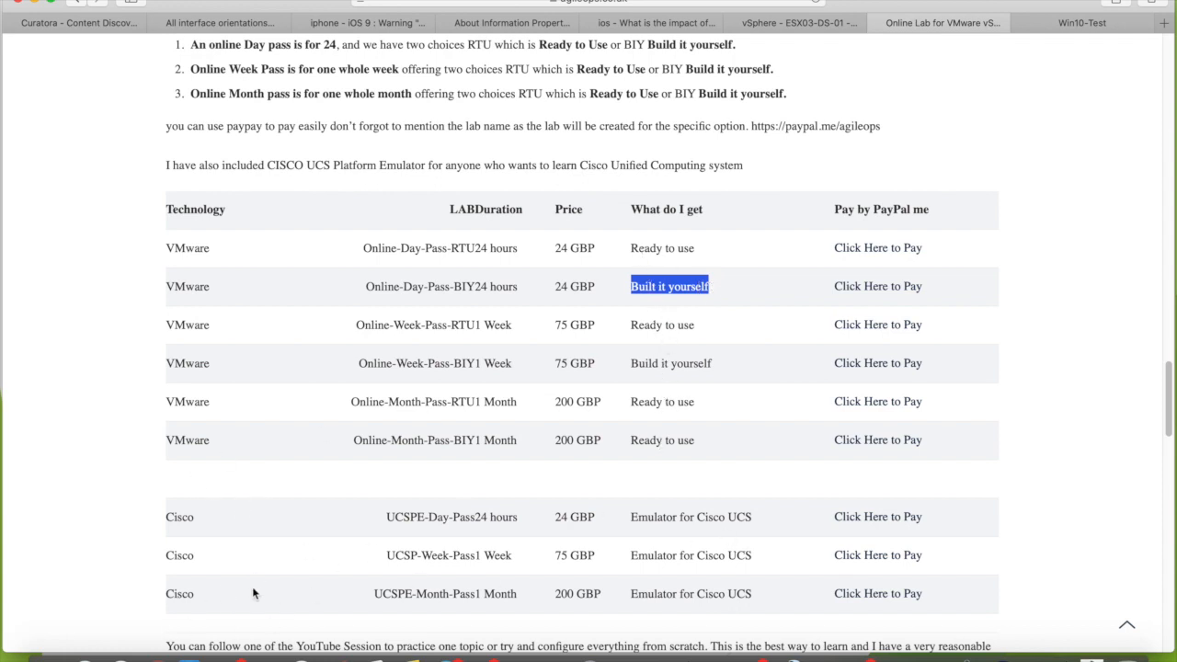
scroll(449, 579, down, 10)
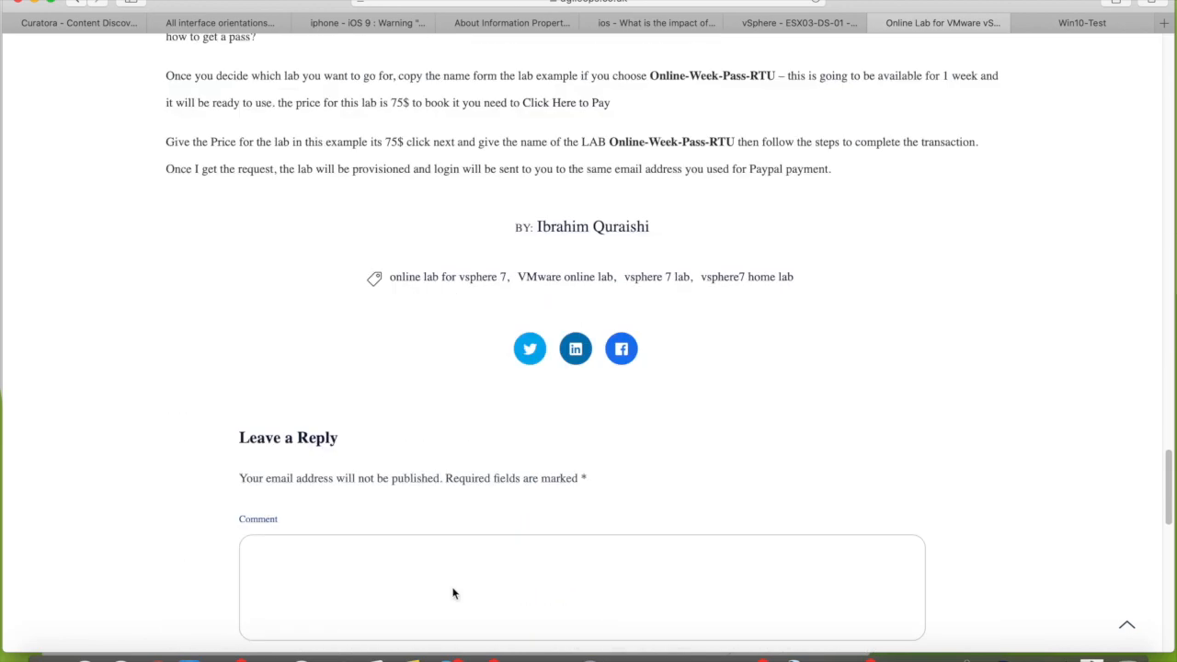
Review the Cisco UCS passes, the instructions for getting a pass and the payment options around the price table
scroll(452, 593, up, 10)
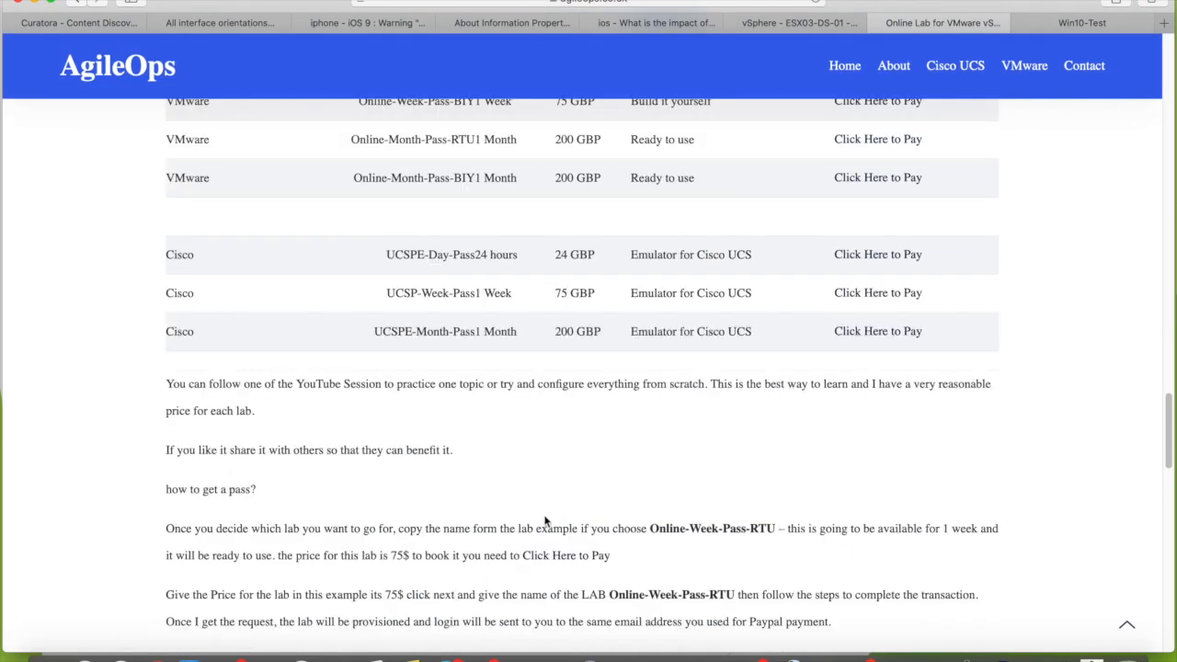
scroll(752, 525, down, 15)
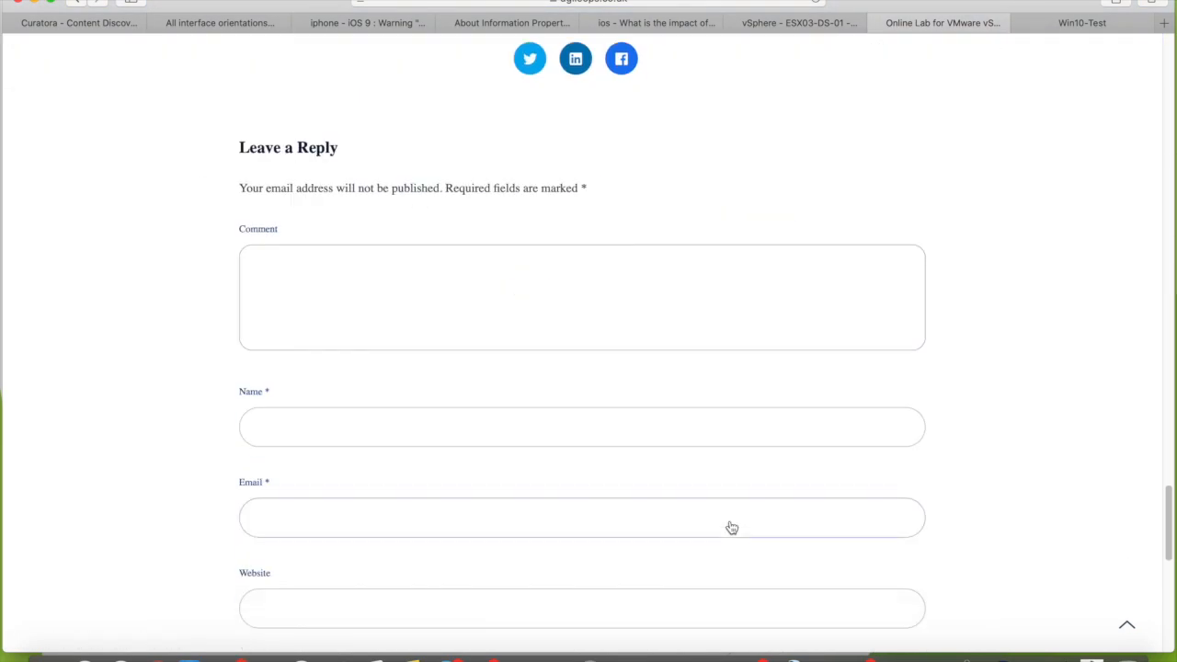
scroll(729, 525, up, 15)
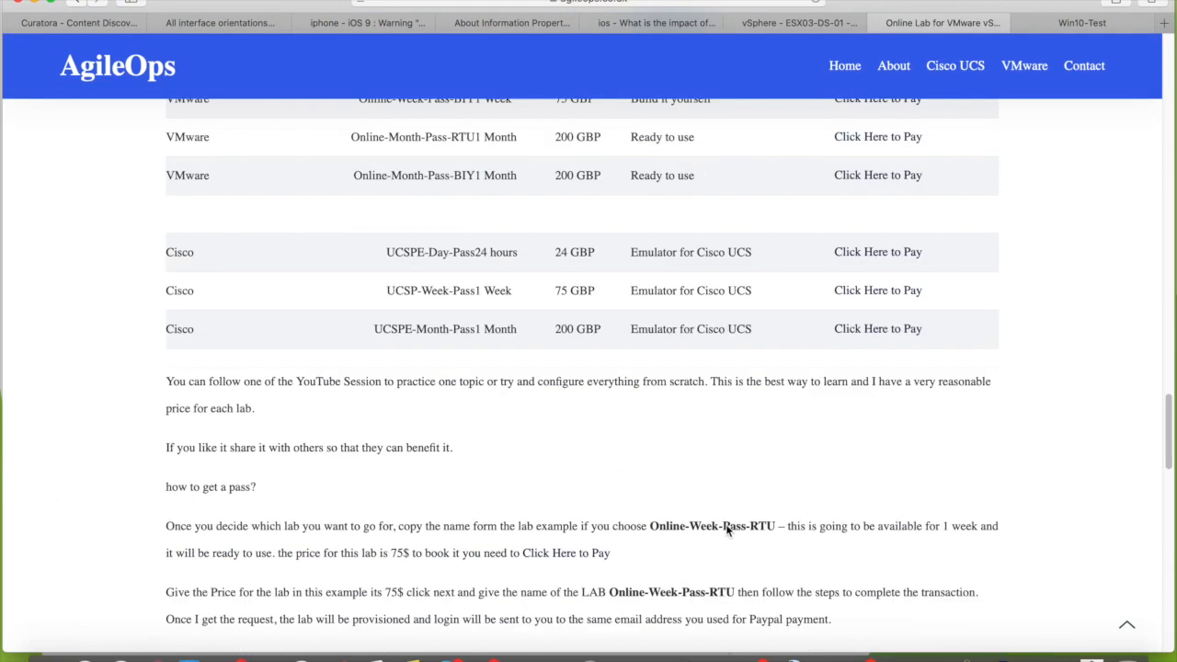
scroll(725, 524, up, 5)
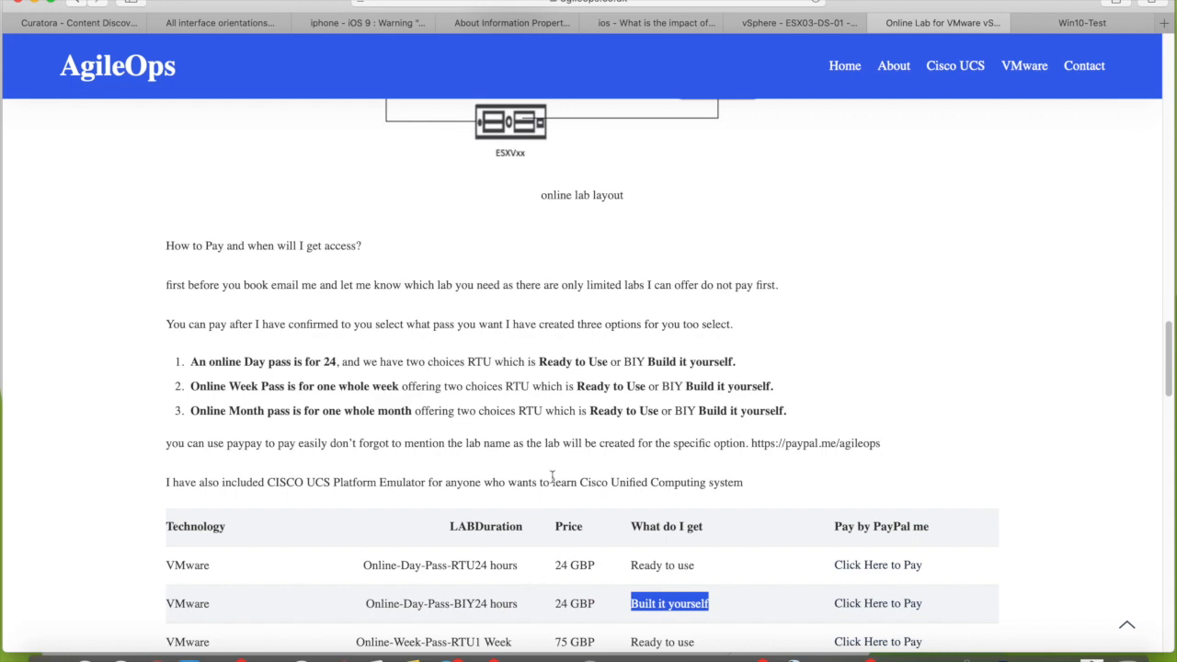
Switch to the PowerPoint slide show and advance from the "Related Links or Reference" slide to the "Thank You!" slide
click(1040, 658)
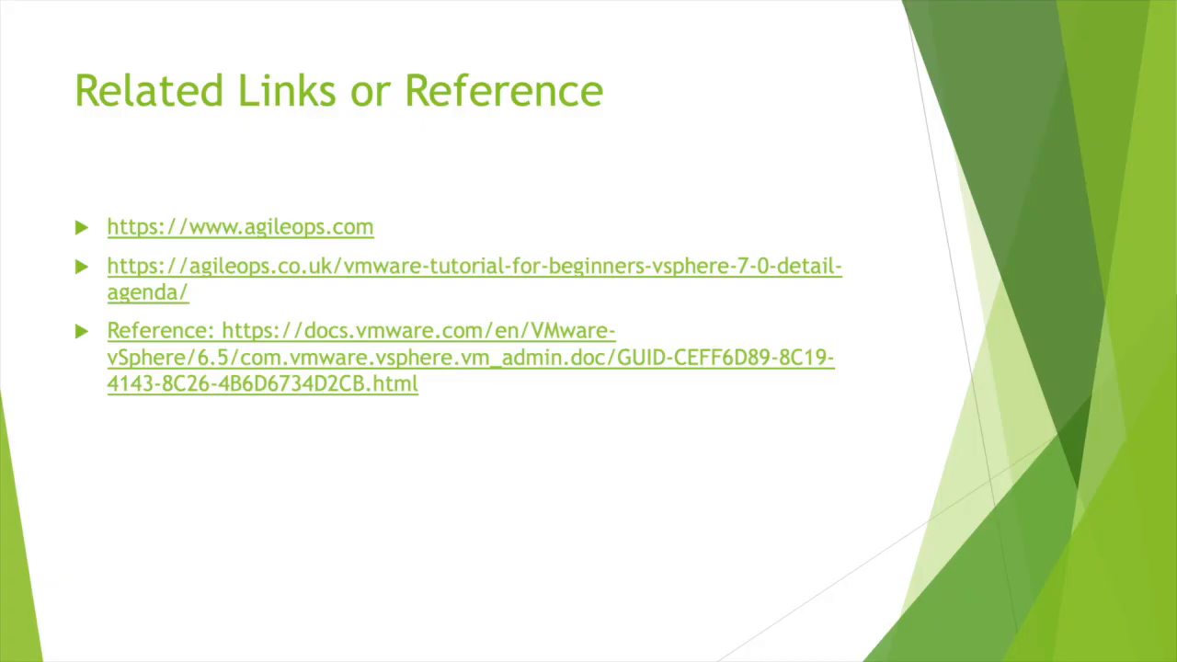
click(667, 468)
mouse_move(124, 653)
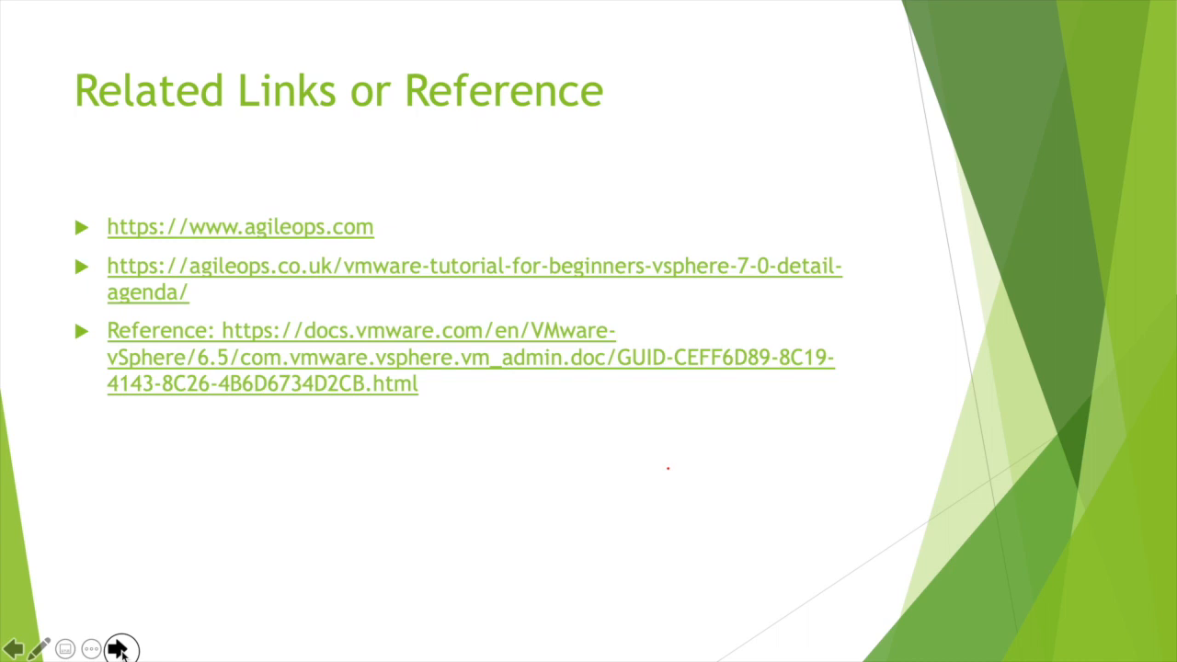
click(120, 648)
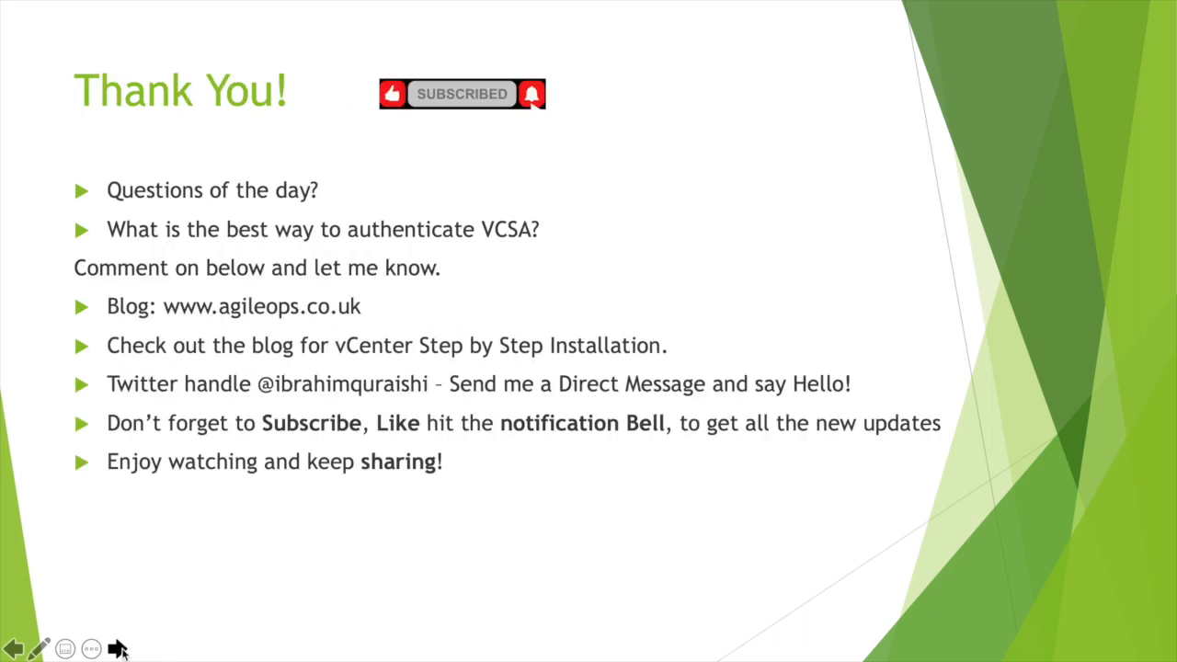